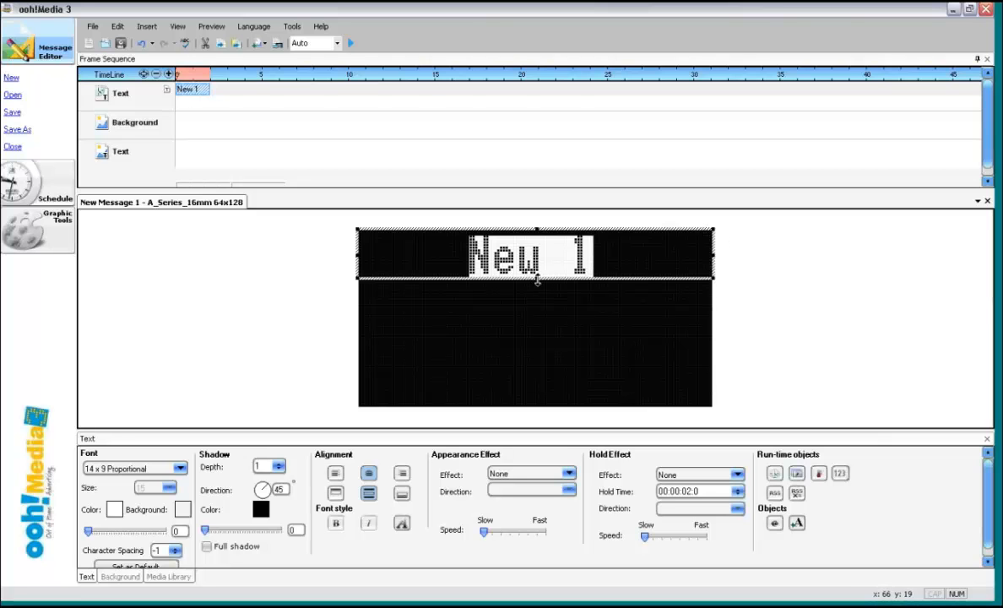
# - Try shrinking the "New 1" text frame and moving it to mid-display, and restore it to the full display size
pyautogui.moveTo(537, 280)
pyautogui.mouseDown()
pyautogui.moveTo(538, 348)
pyautogui.moveTo(537, 272)
pyautogui.mouseUp()
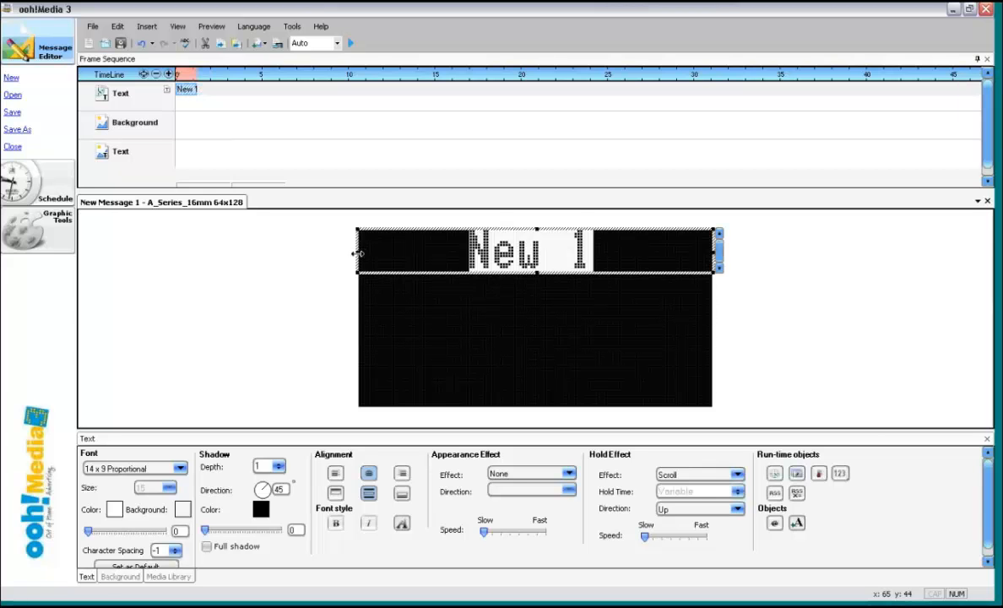
pyautogui.moveTo(358, 254); pyautogui.dragTo(557, 253)
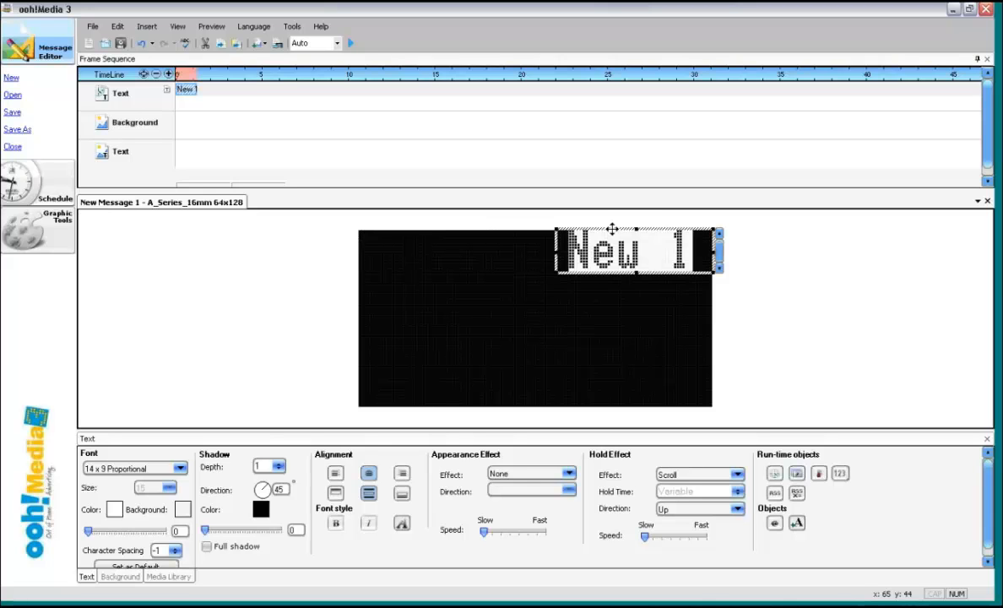
pyautogui.moveTo(613, 229); pyautogui.dragTo(503, 281)
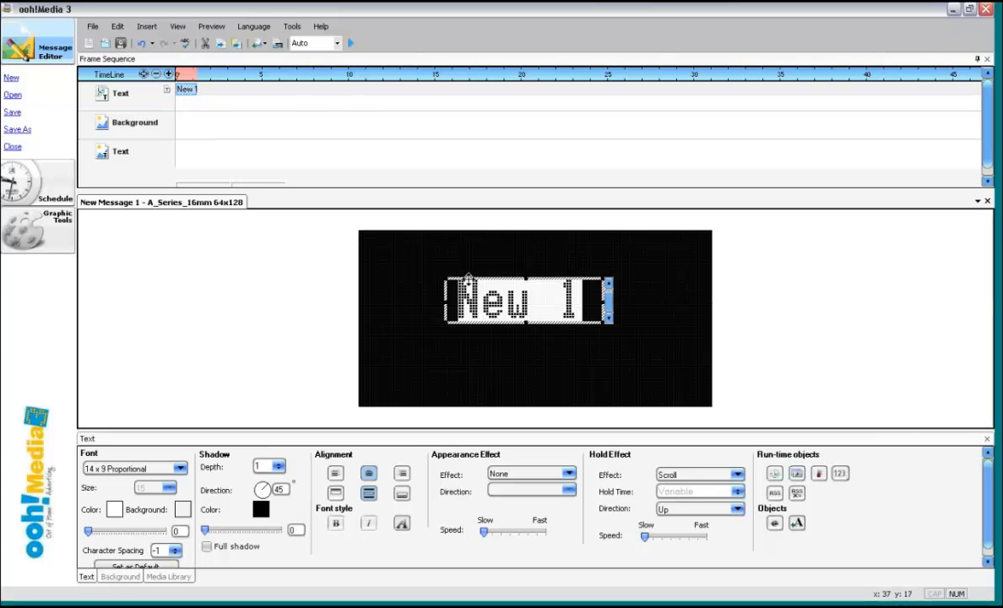
pyautogui.doubleClick(469, 280)
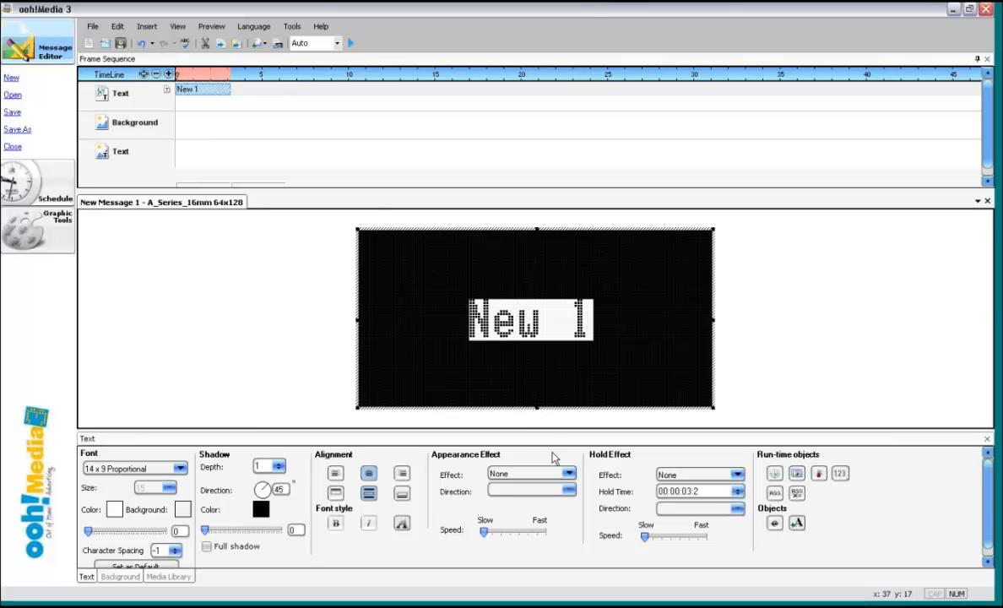
# - Shrink the text frame to a full-width strip along the display's upper edge and replace its text with "Test Message number 2"
pyautogui.moveTo(537, 408); pyautogui.dragTo(536, 285)
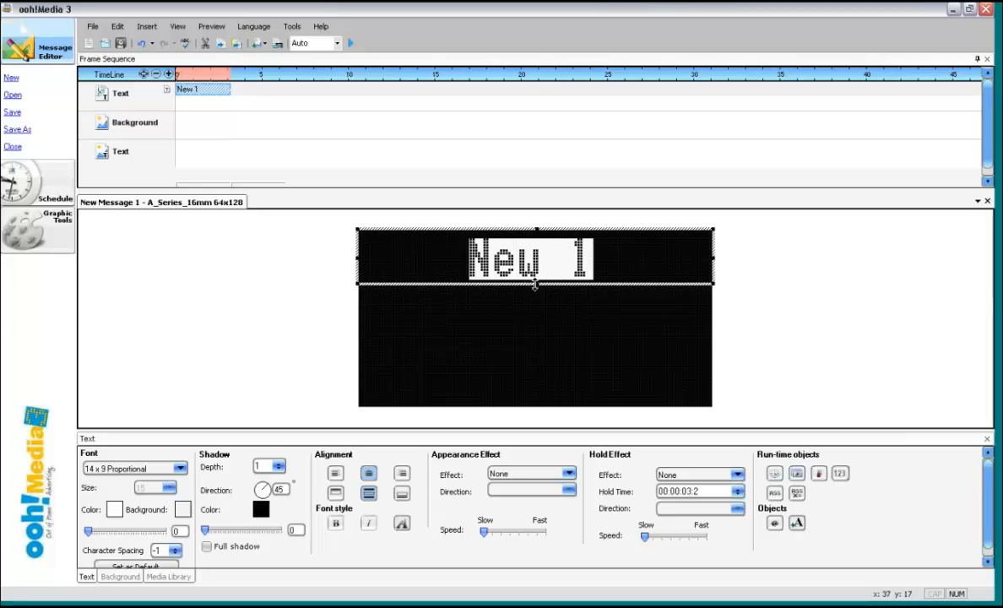
pyautogui.click(617, 258)
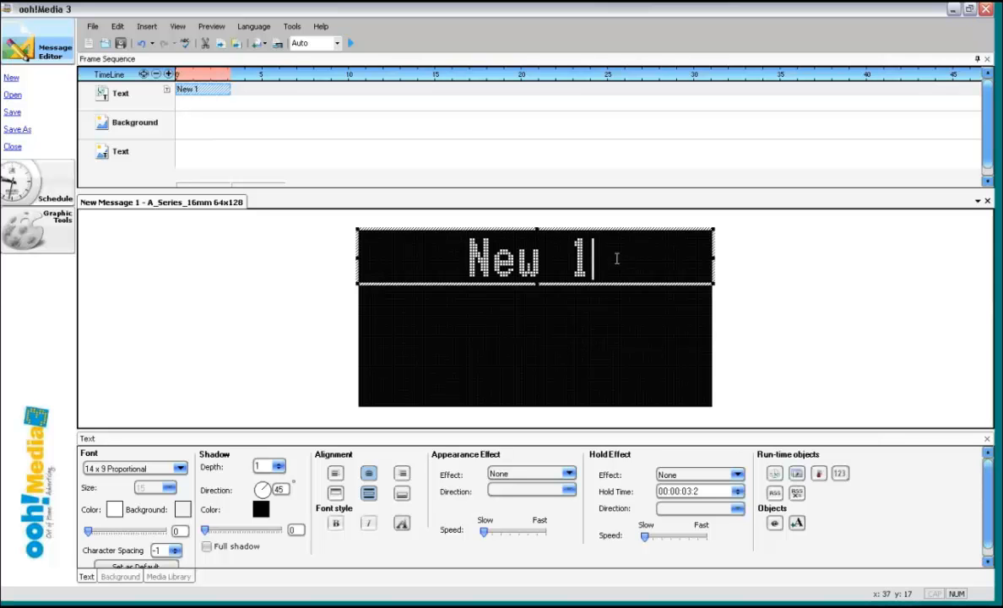
pyautogui.press('BackSpace')
pyautogui.press('BackSpace')
pyautogui.press('BackSpace')
pyautogui.press('BackSpace')
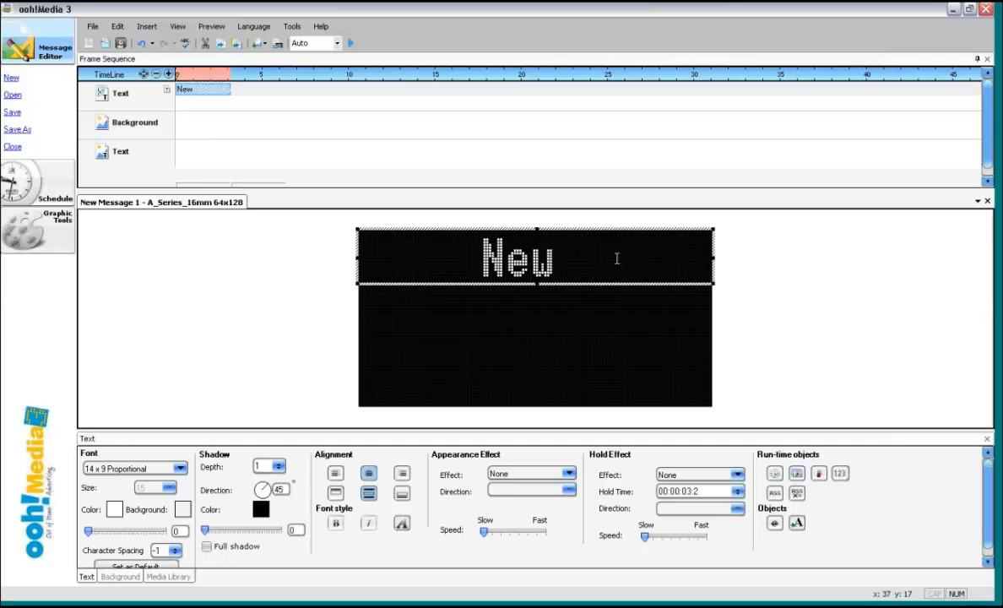
pyautogui.press('BackSpace')
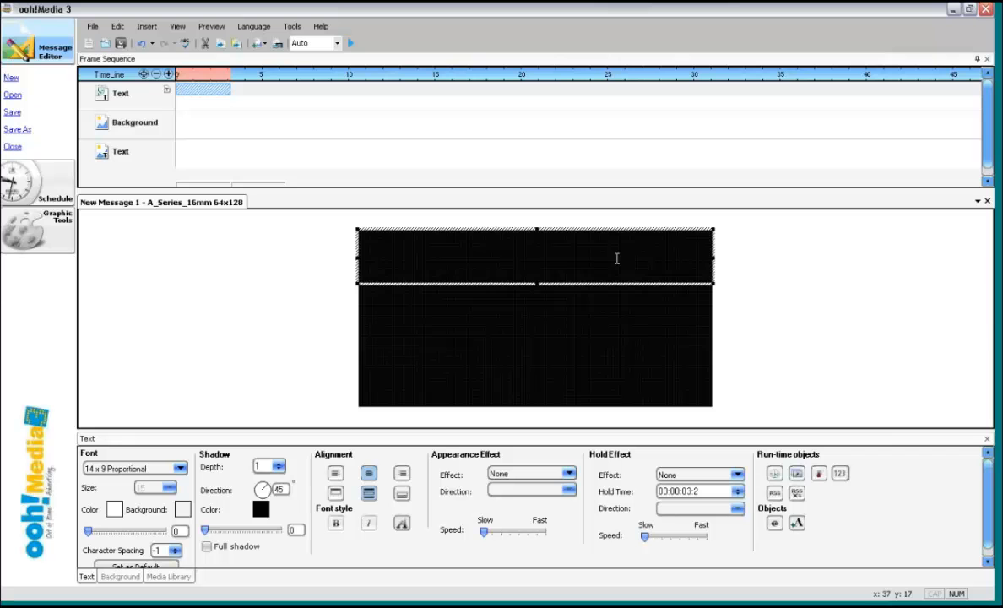
pyautogui.write('Test')
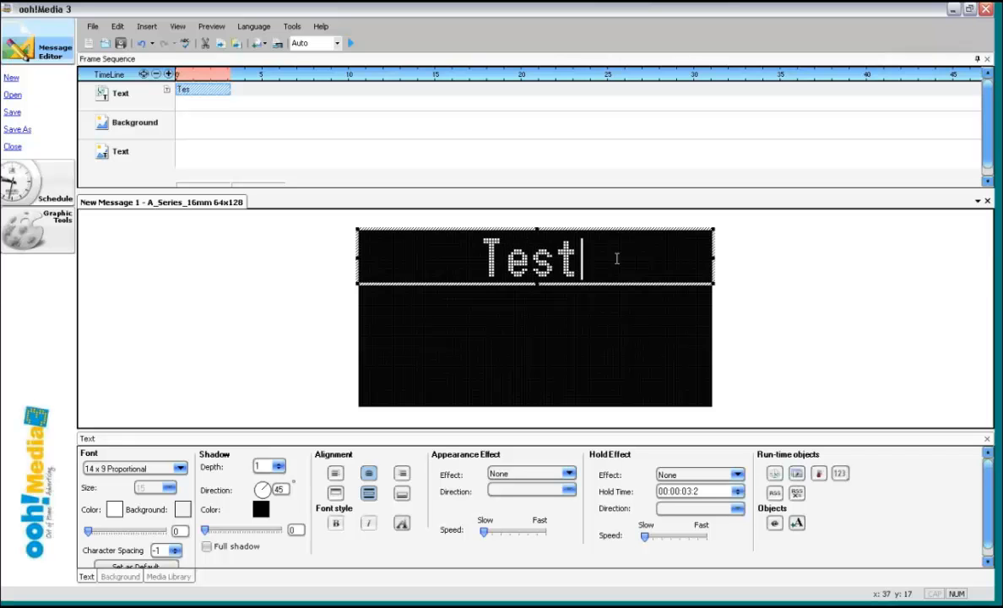
pyautogui.write(' Message')
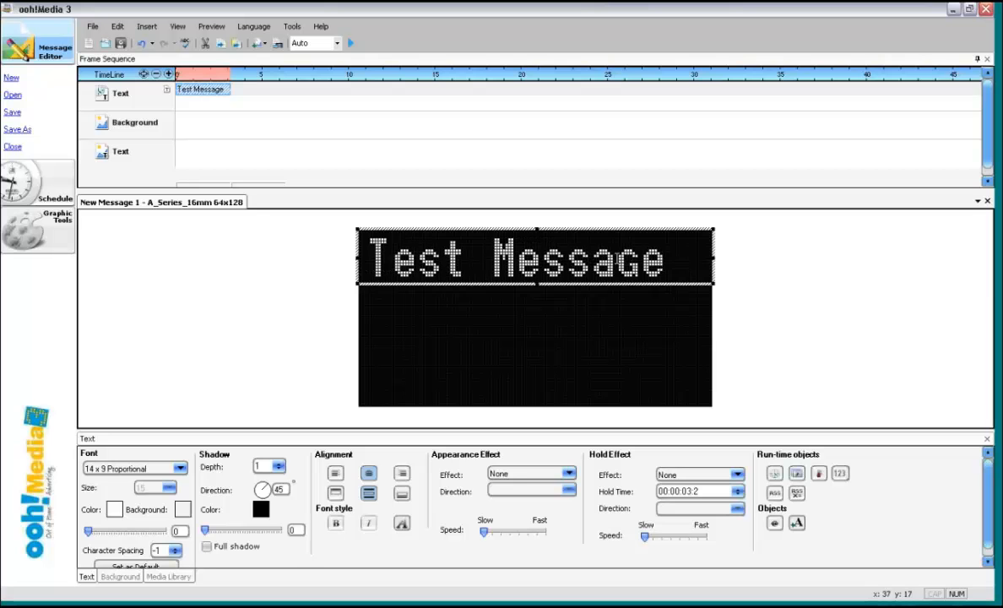
pyautogui.write(' number 2')
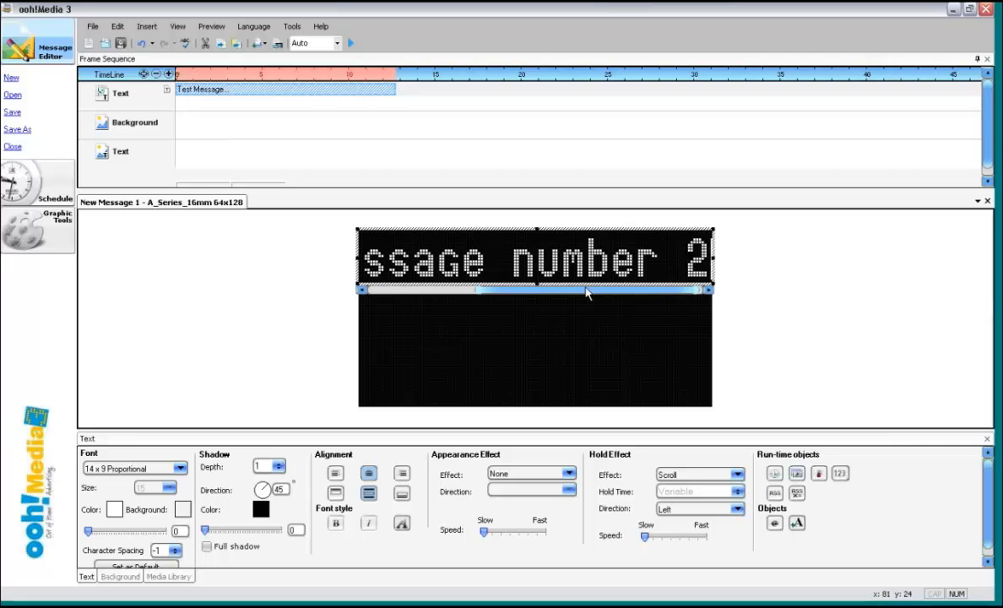
# - Return to the start of the message text and preview its scrolling playback, pausing partway through
pyautogui.moveTo(588, 292); pyautogui.dragTo(439, 298)
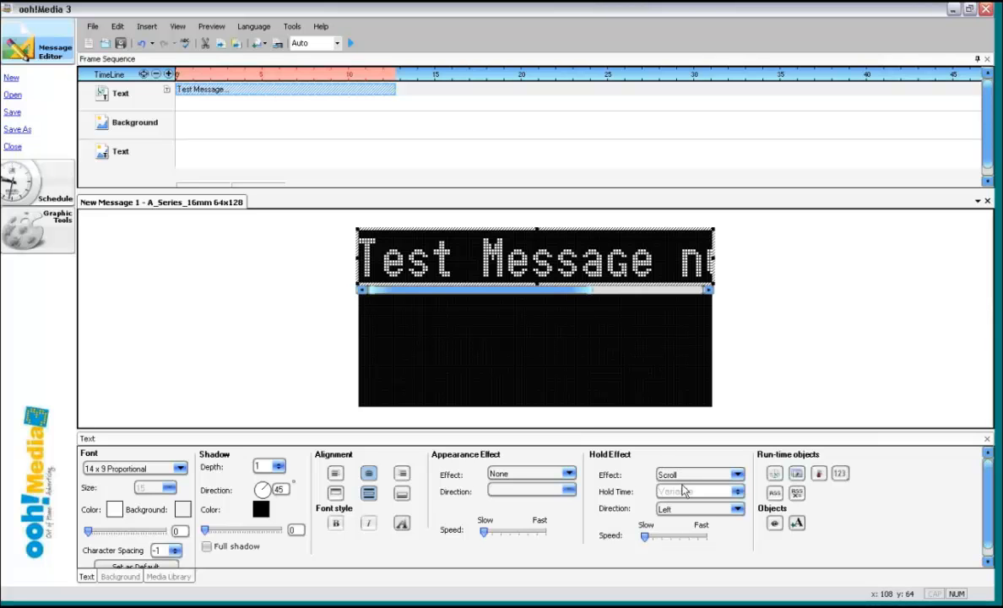
pyautogui.click(353, 44)
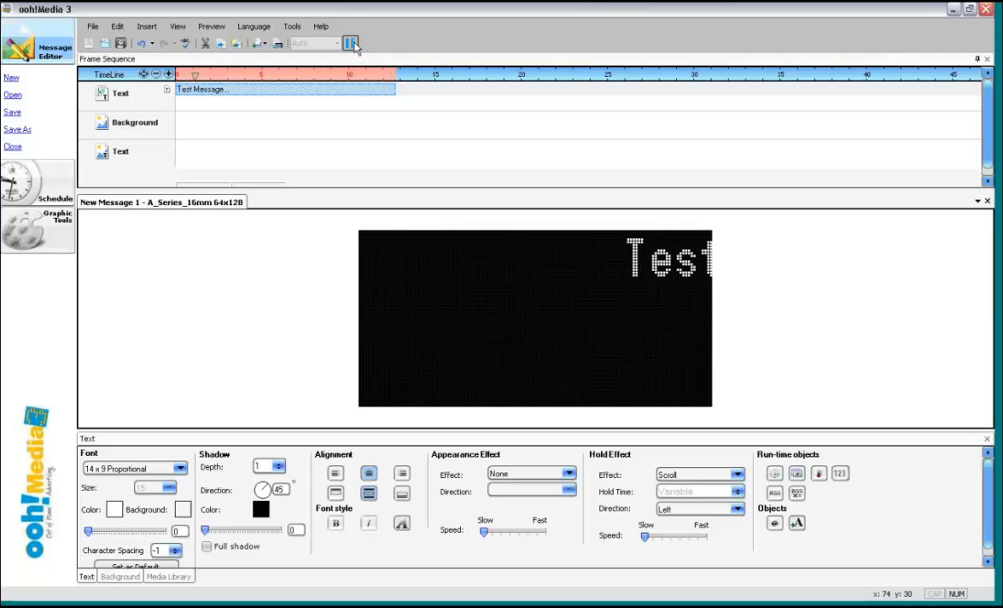
pyautogui.click(353, 46)
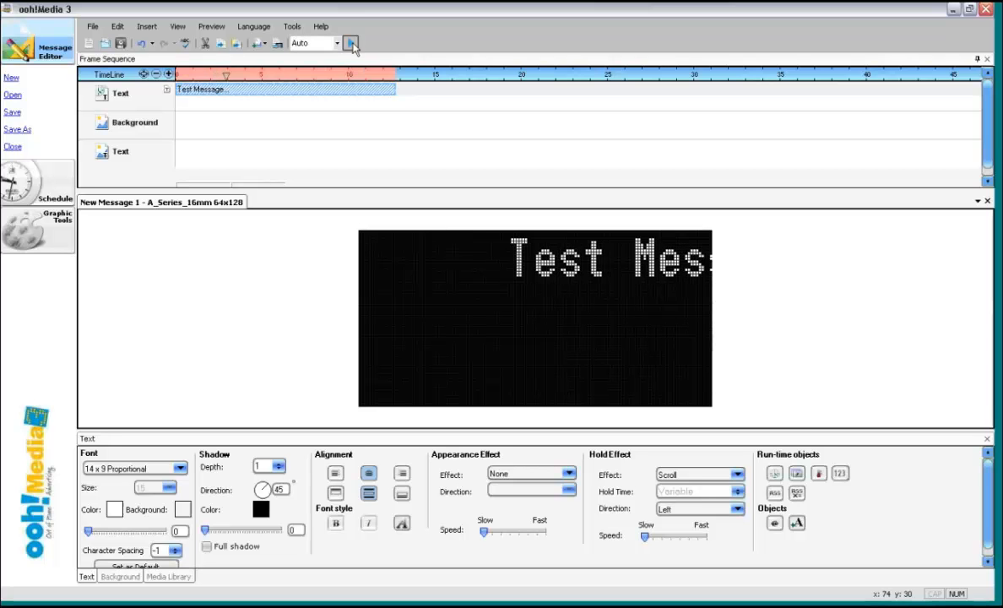
pyautogui.click(354, 46)
pyautogui.click(354, 46)
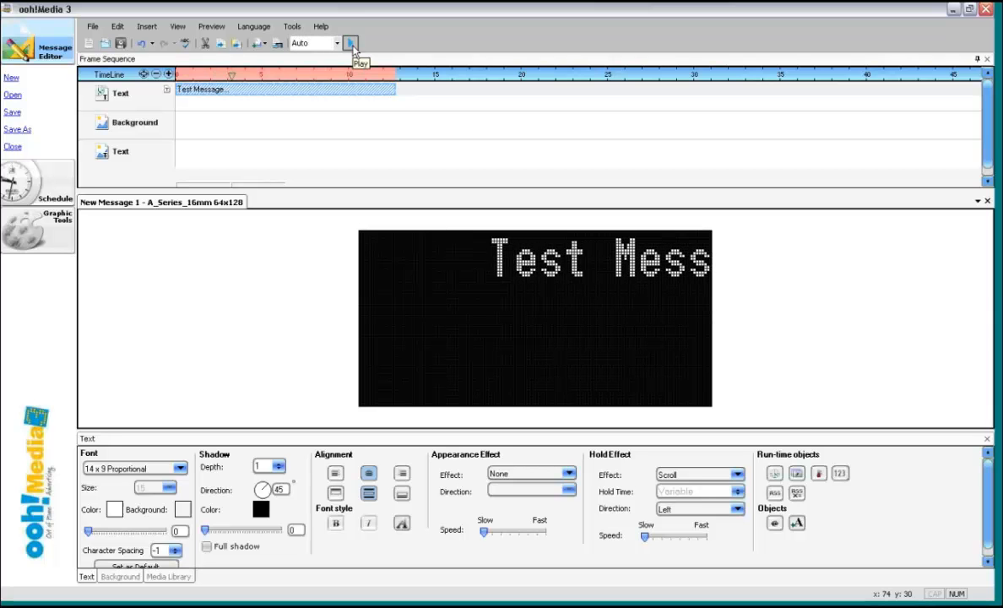
pyautogui.click(353, 46)
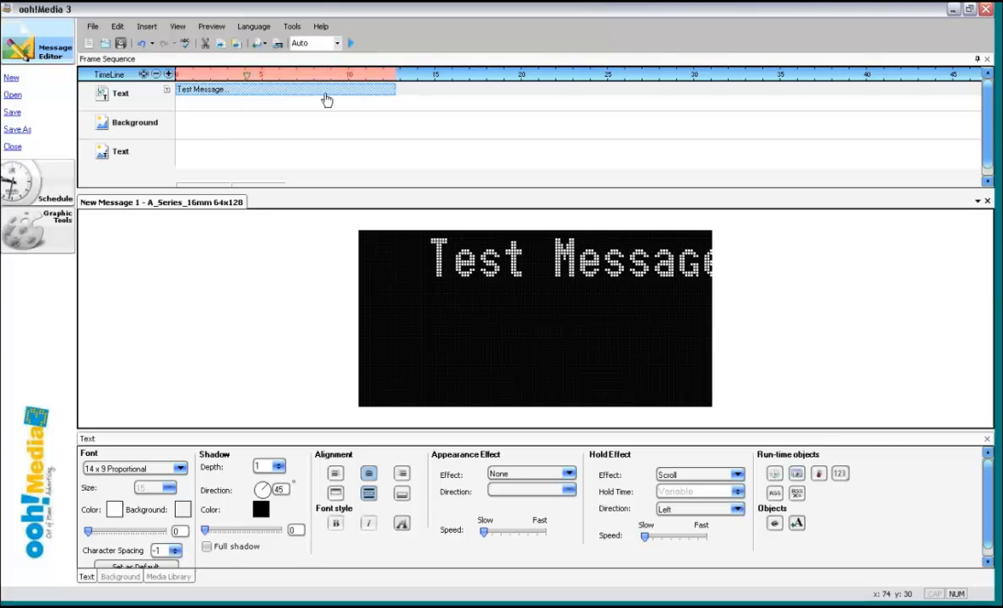
# - Reopen the message text for editing, preview a slightly faster hold effect speed, and return the speed to the slowest setting
pyautogui.rightClick(281, 94)
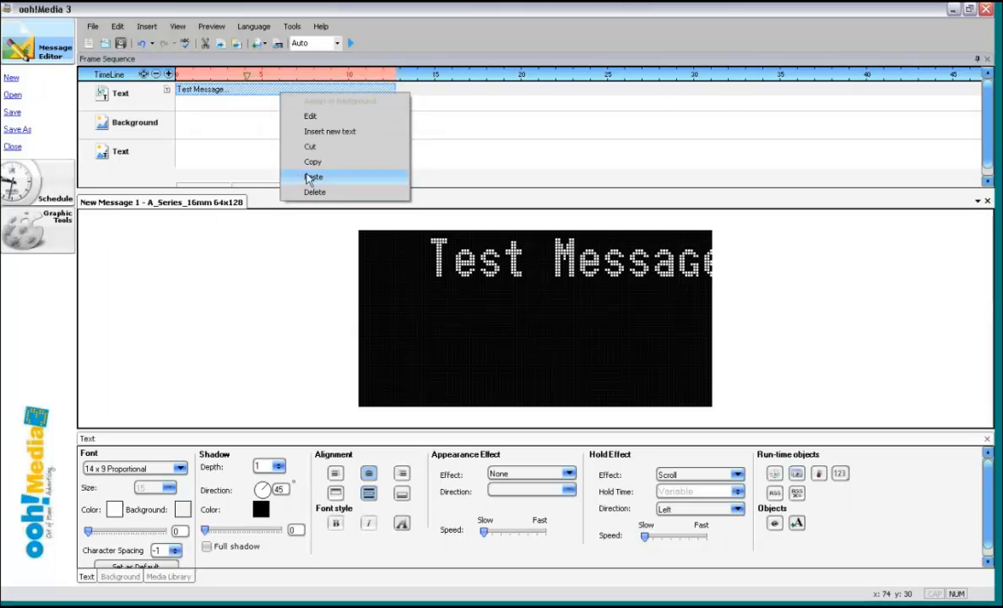
pyautogui.click(310, 117)
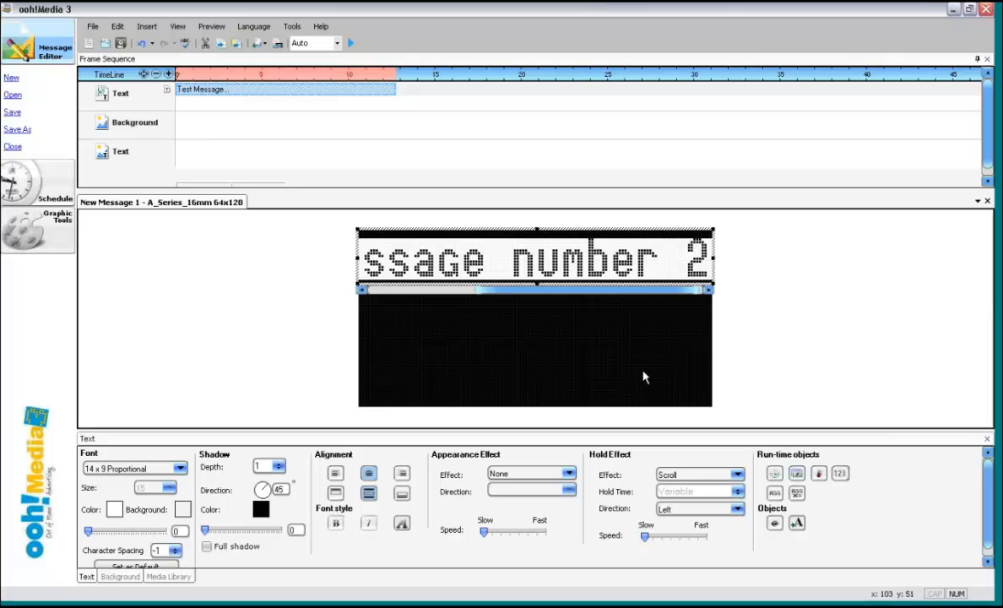
pyautogui.click(646, 539)
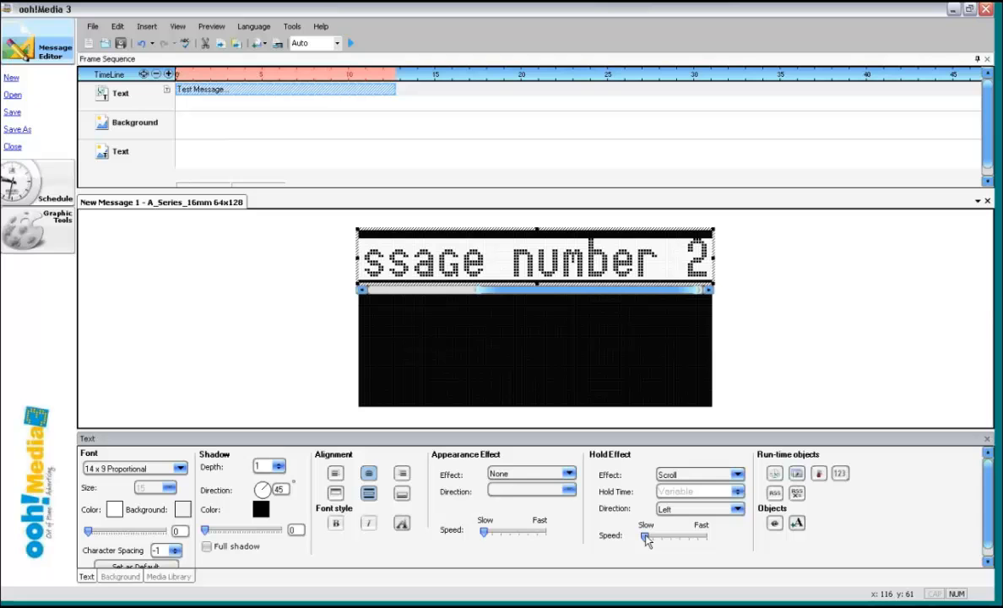
pyautogui.moveTo(646, 539); pyautogui.dragTo(652, 537)
pyautogui.click(352, 43)
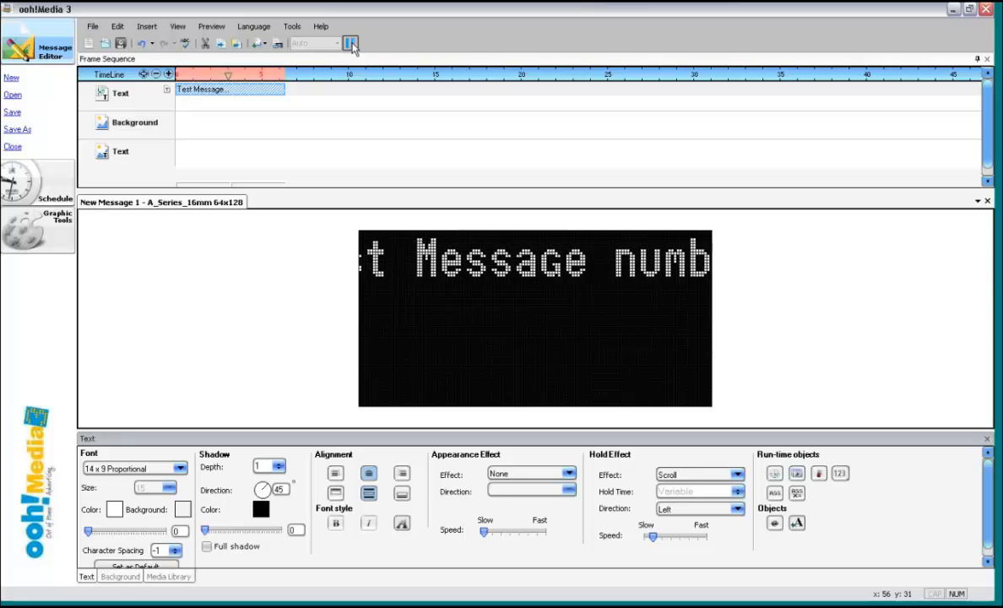
pyautogui.click(351, 45)
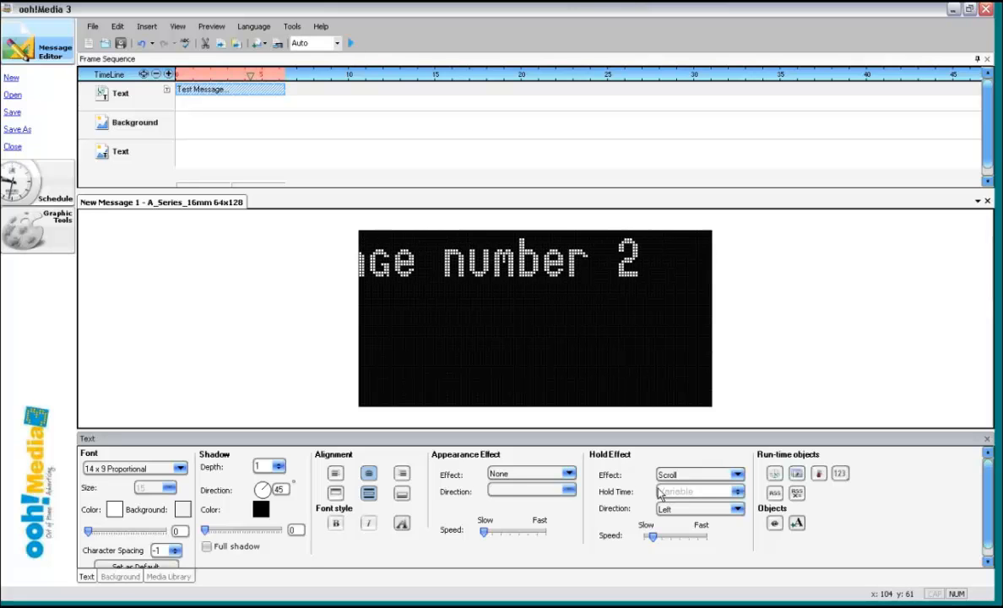
pyautogui.moveTo(651, 541); pyautogui.dragTo(645, 540)
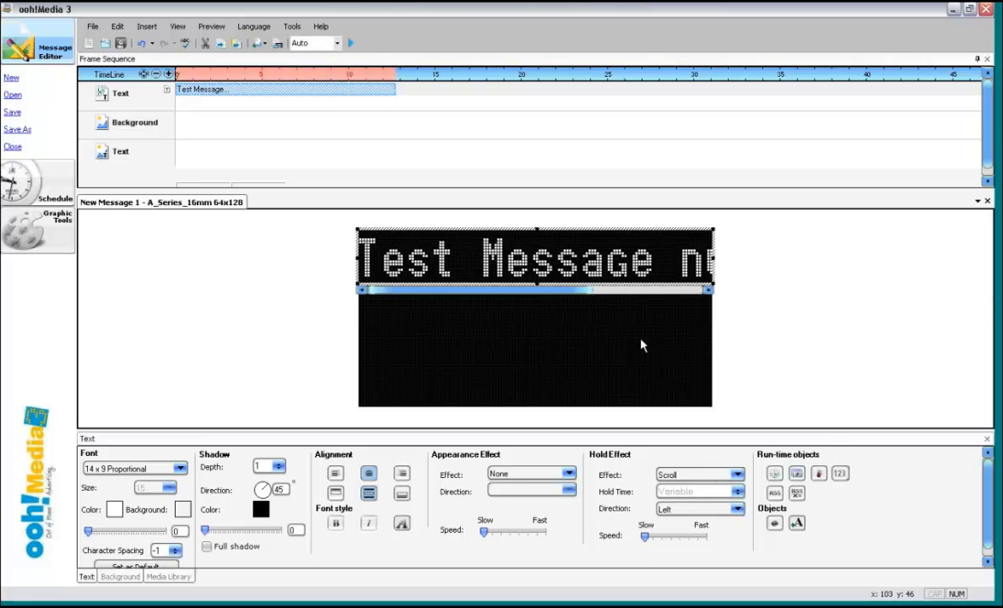
# - Select all of the message text and try the 8x8 Fixed Width and 8x9 Proportional fonts on it
pyautogui.rightClick(652, 254)
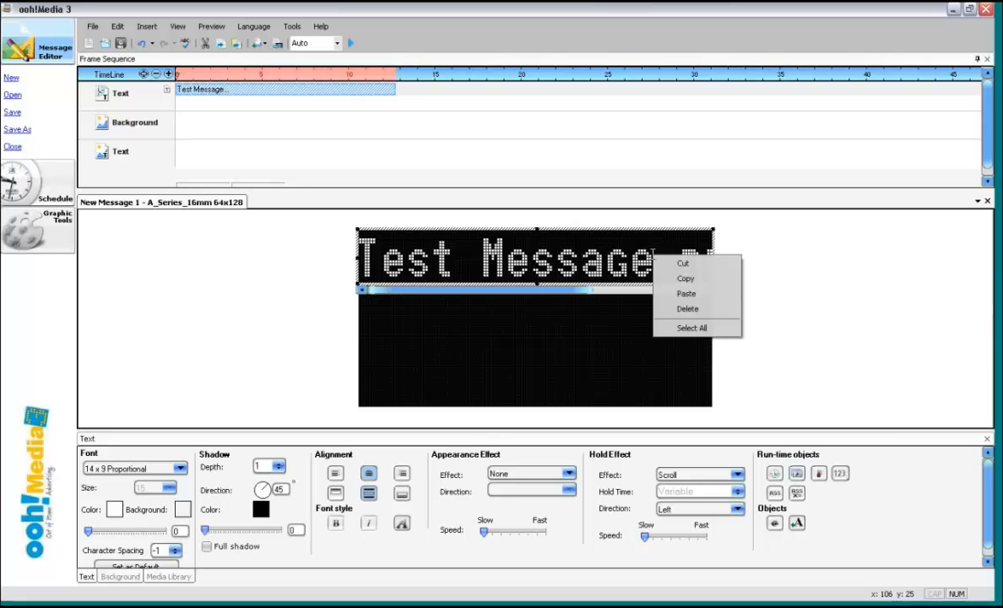
pyautogui.click(689, 328)
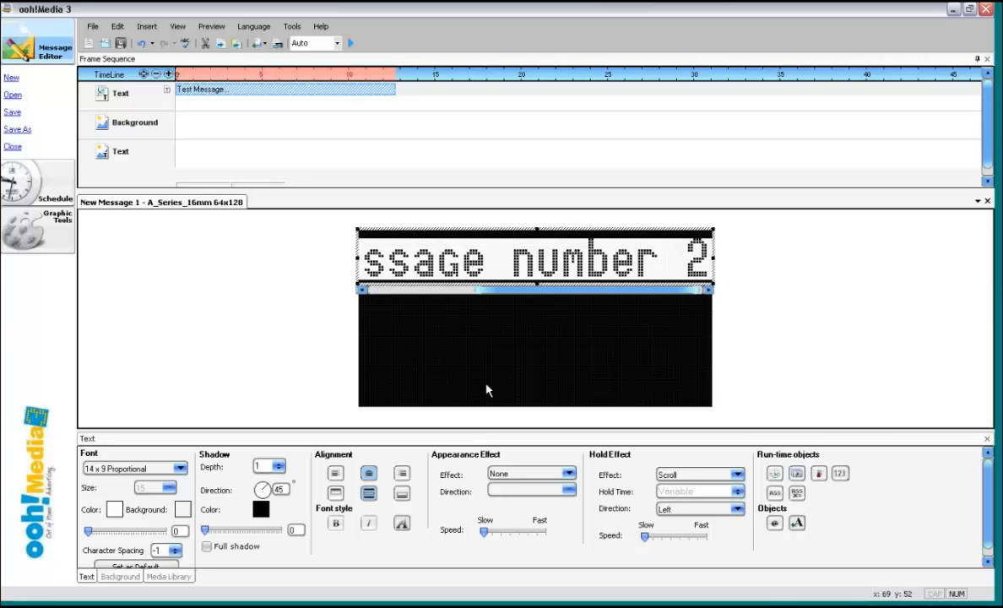
pyautogui.click(180, 469)
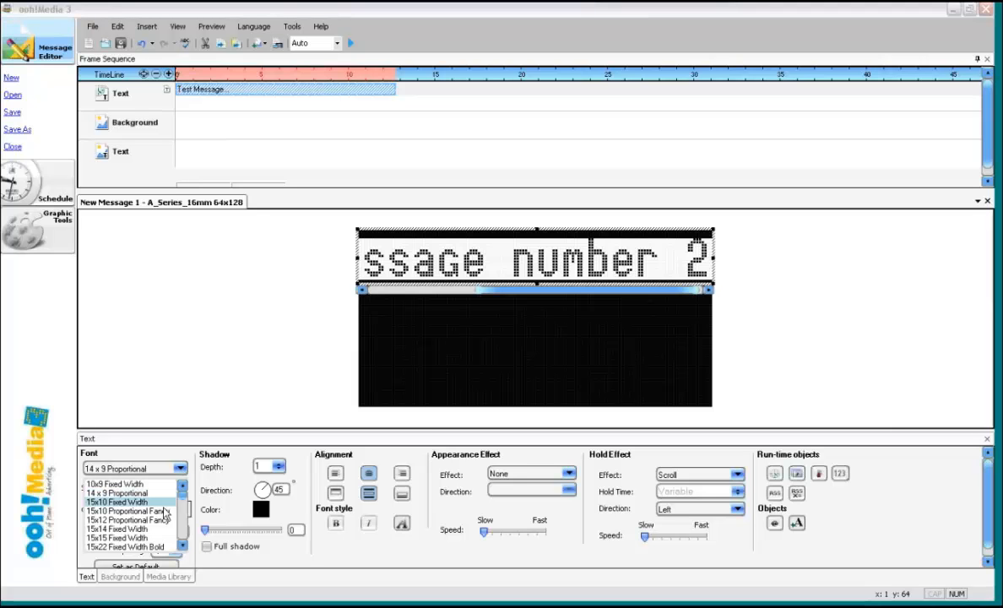
pyautogui.click(182, 500)
pyautogui.click(182, 505)
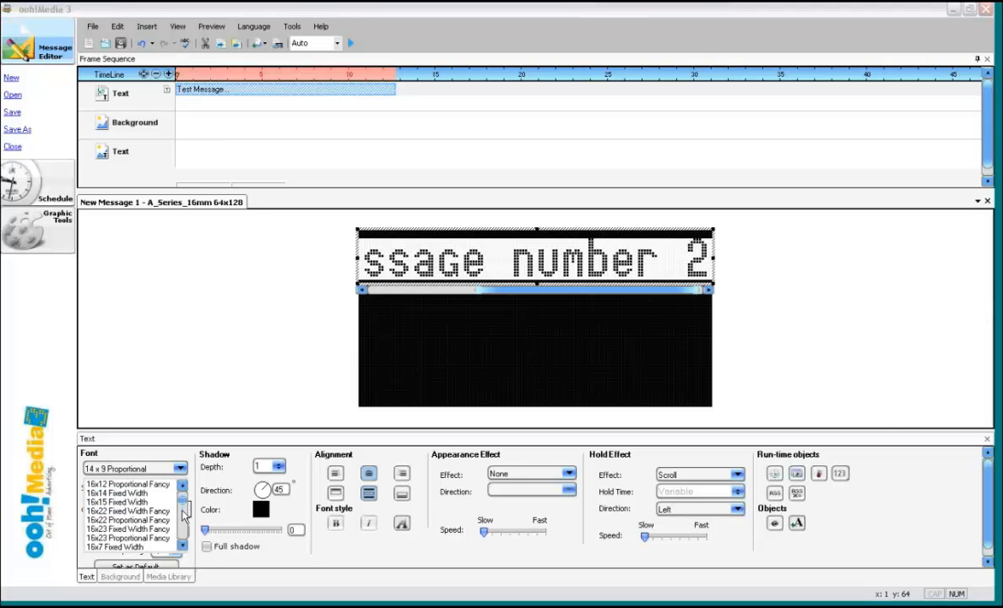
pyautogui.click(183, 529)
pyautogui.click(183, 528)
pyautogui.click(183, 528)
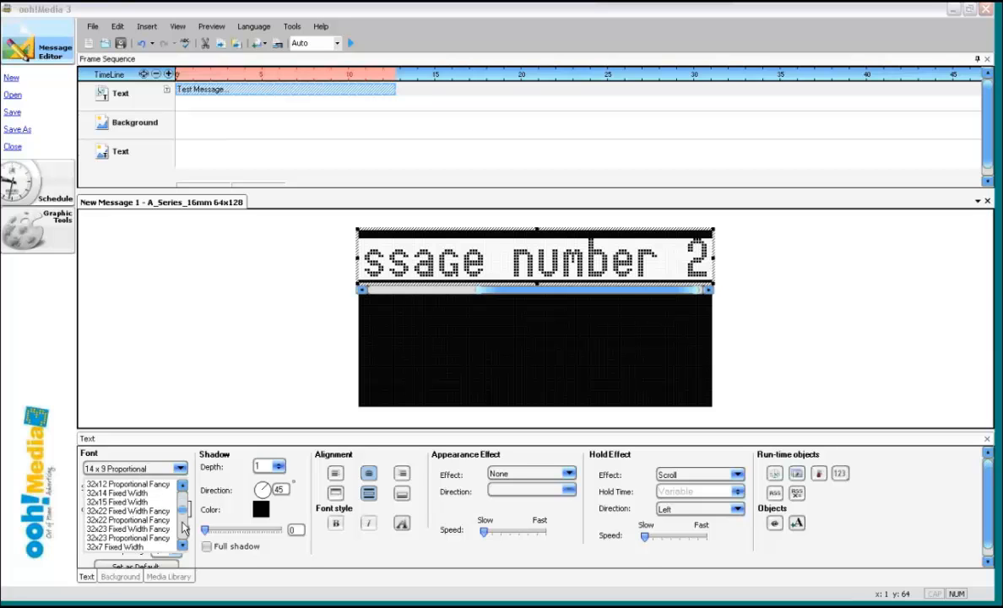
pyautogui.click(183, 528)
pyautogui.click(183, 528)
pyautogui.click(183, 529)
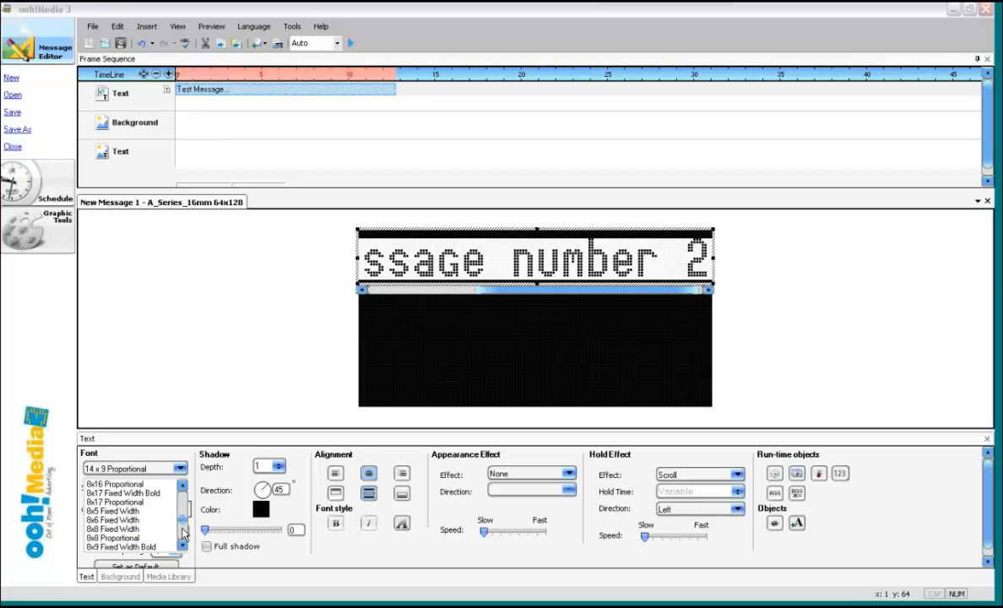
pyautogui.click(114, 528)
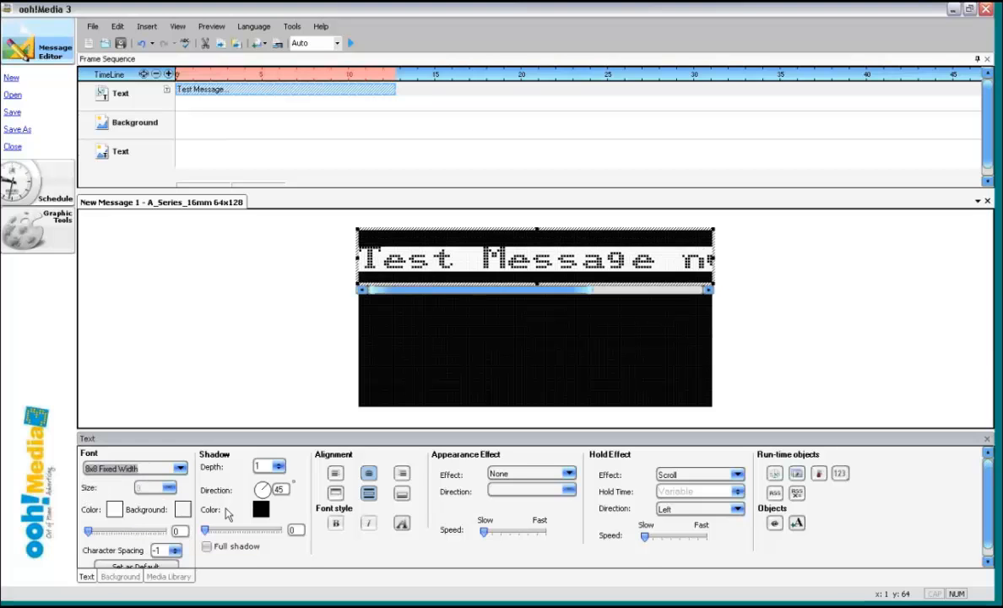
pyautogui.click(177, 467)
pyautogui.click(135, 512)
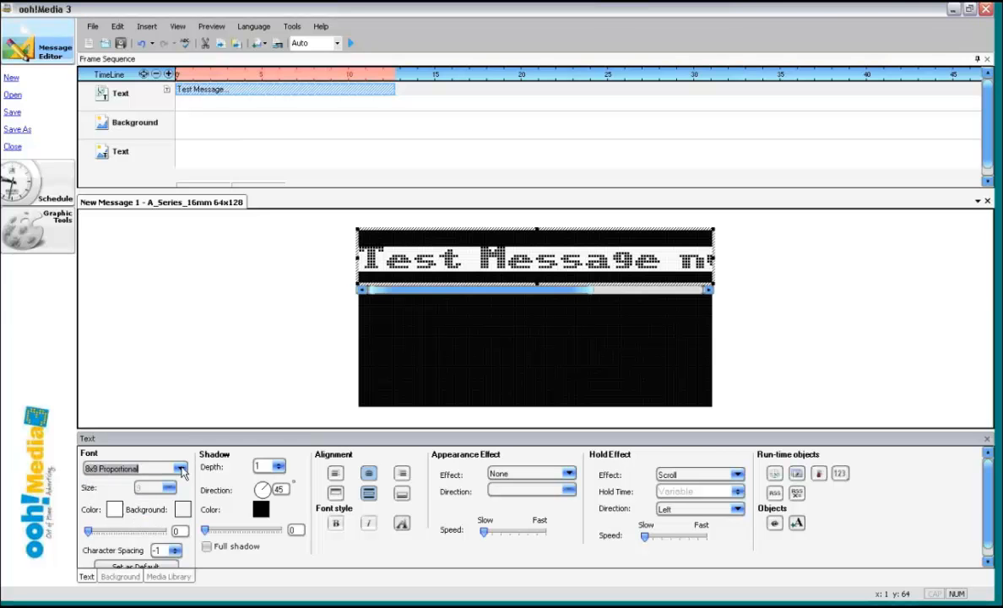
# - Browse the available fonts and set the selected message text to Arial
pyautogui.click(177, 468)
pyautogui.scroll(1, 126, 511)
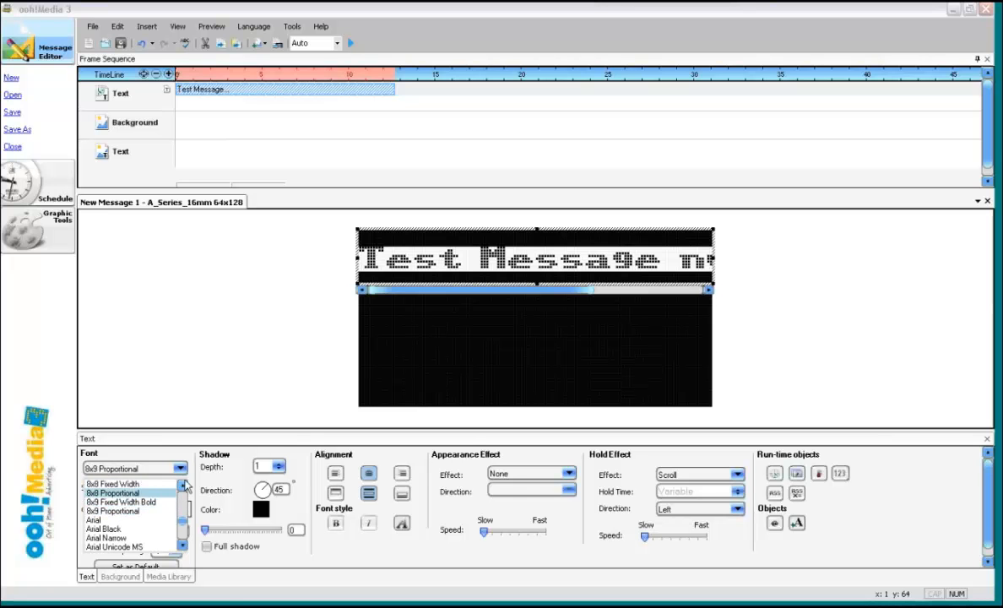
pyautogui.scroll(2, 152, 502)
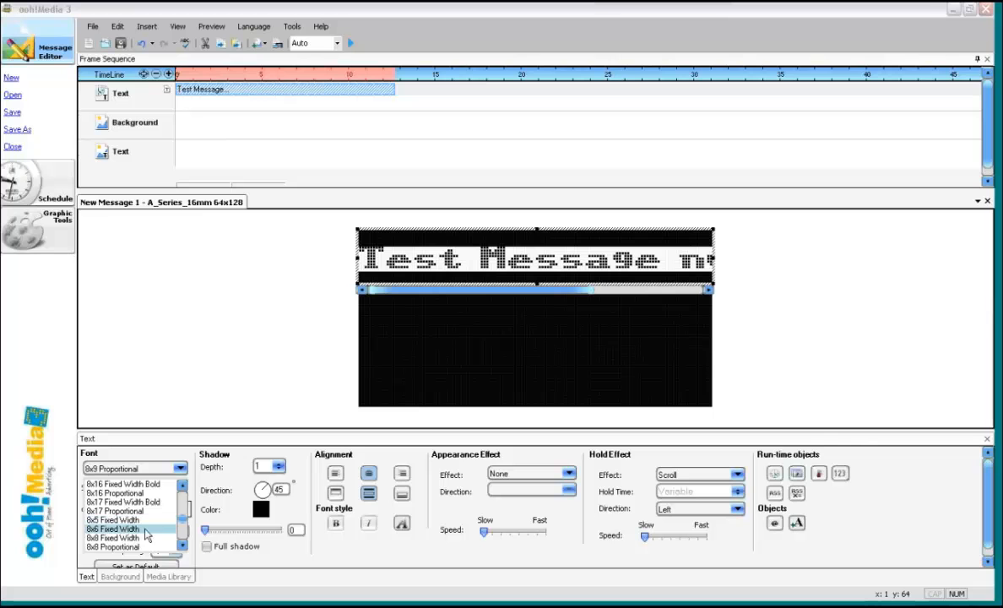
pyautogui.click(182, 546)
pyautogui.scroll(-1, 177, 546)
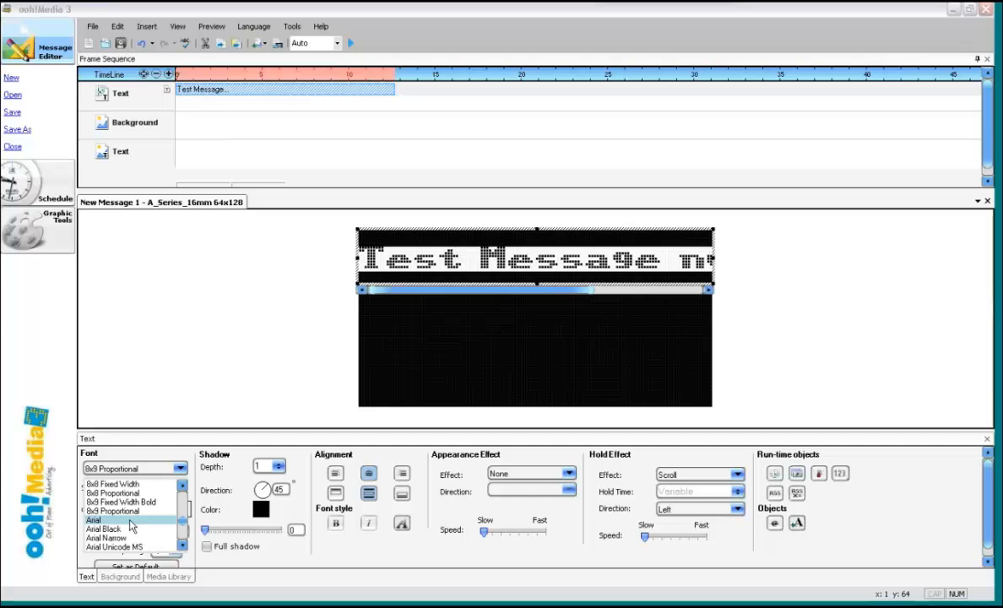
pyautogui.click(130, 521)
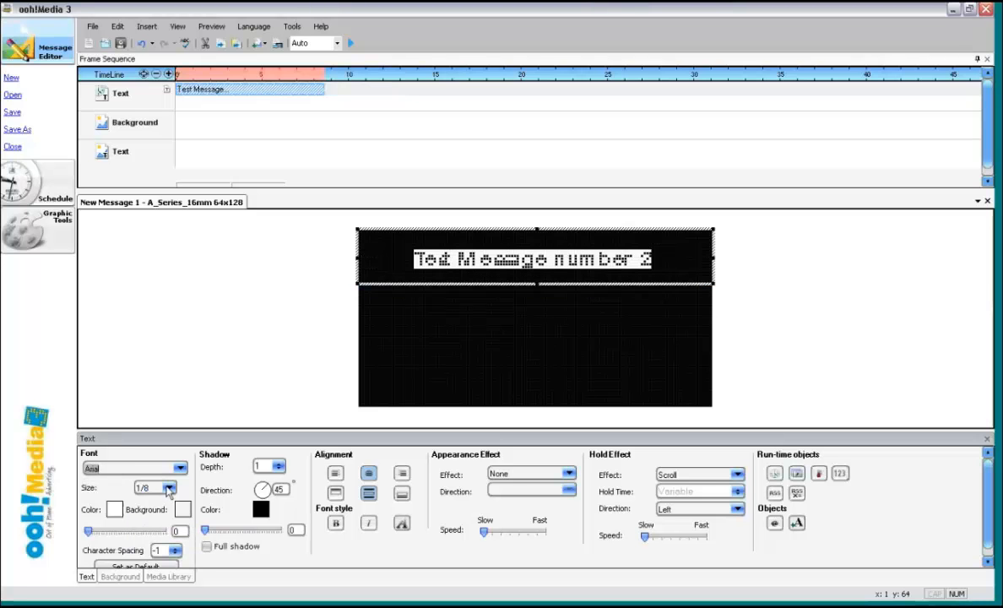
# - Set the selected message text to size 1/3 and change its font to Verdana
pyautogui.click(169, 489)
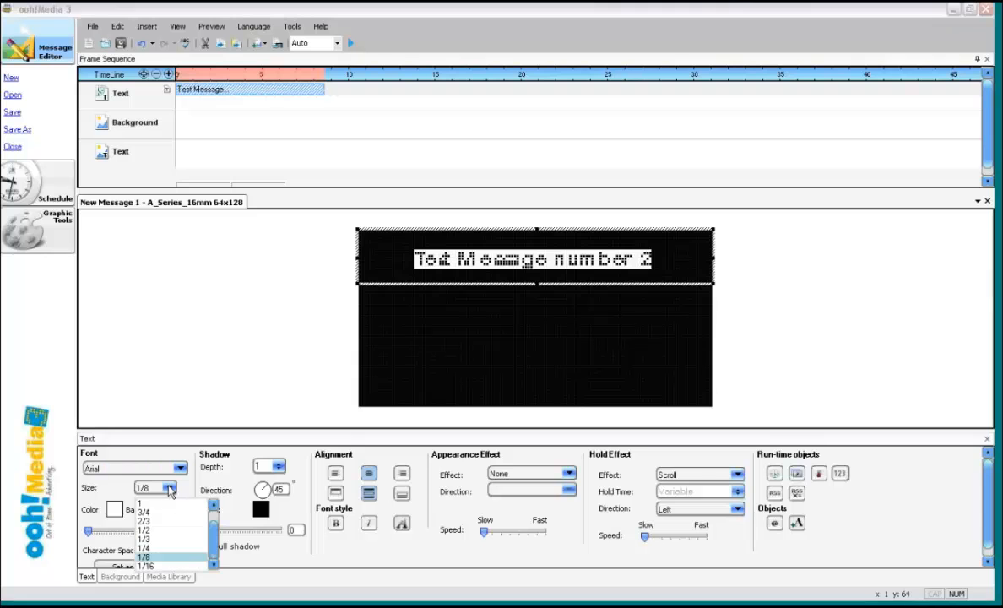
pyautogui.click(164, 541)
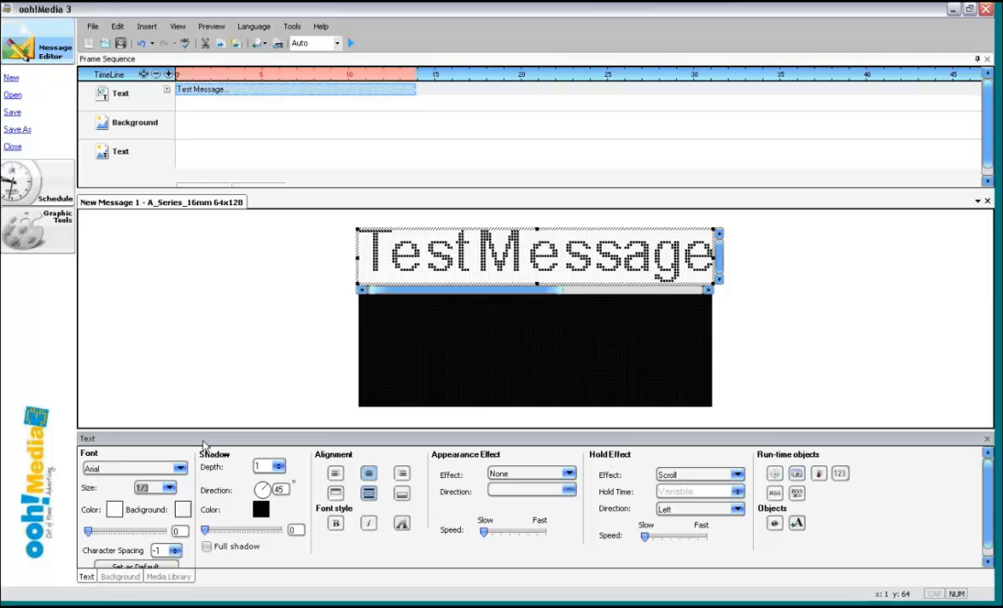
pyautogui.click(180, 470)
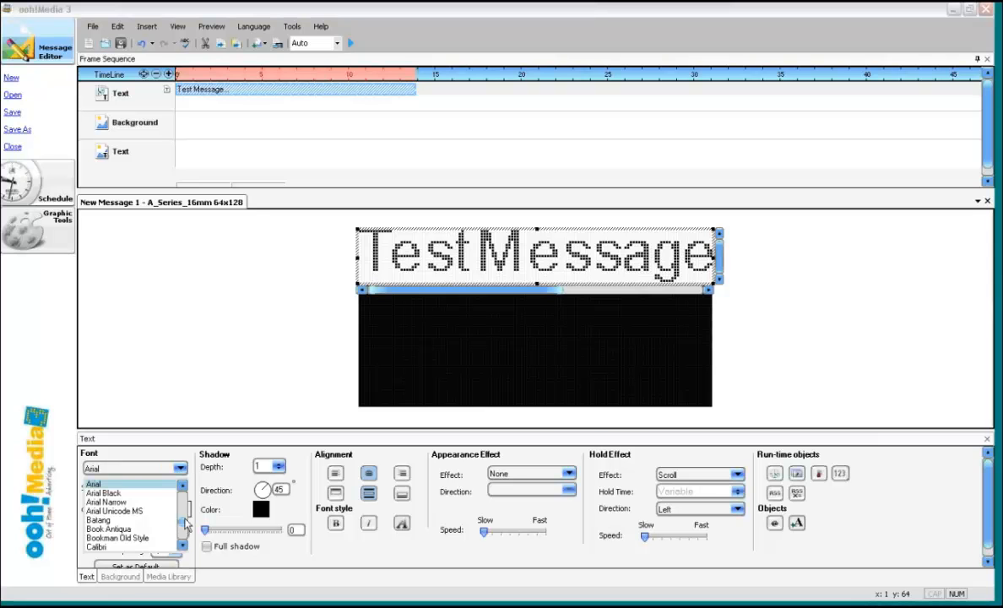
pyautogui.moveTo(184, 517); pyautogui.dragTo(183, 540)
pyautogui.click(144, 494)
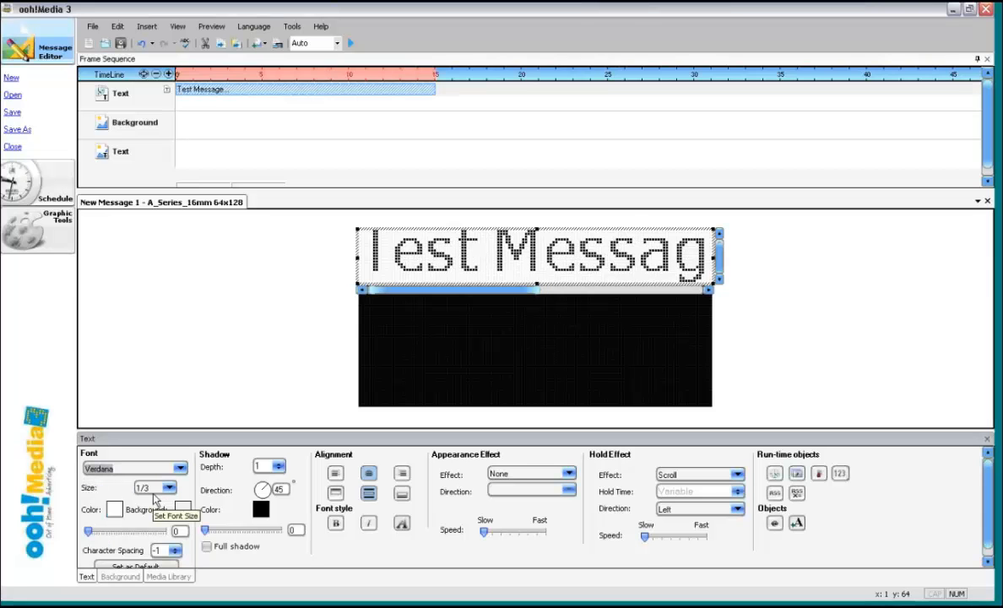
# - Insert a second text object into the message and look over its text options
pyautogui.rightClick(428, 95)
pyautogui.click(305, 223)
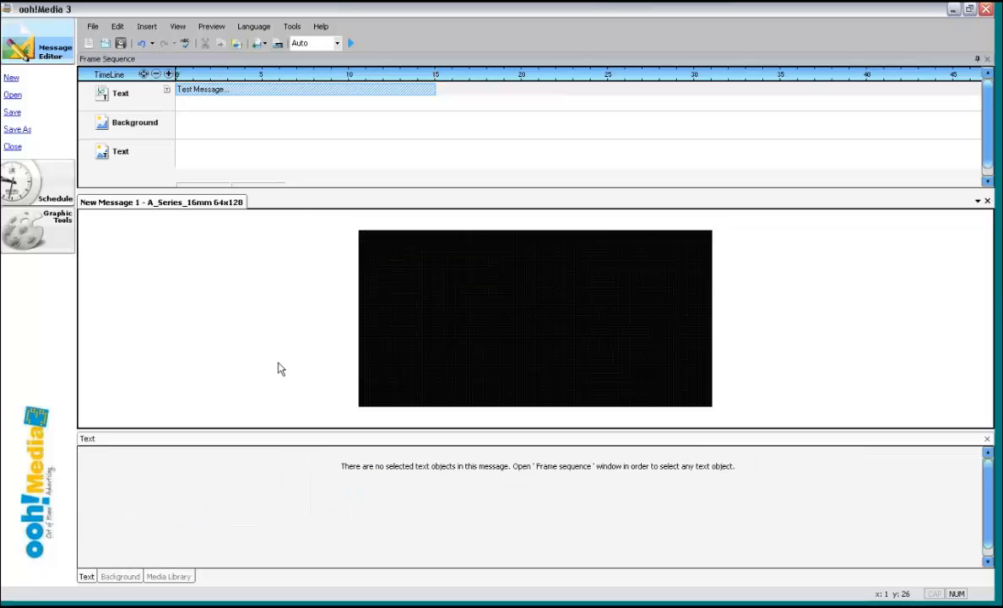
pyautogui.click(147, 26)
pyautogui.click(162, 57)
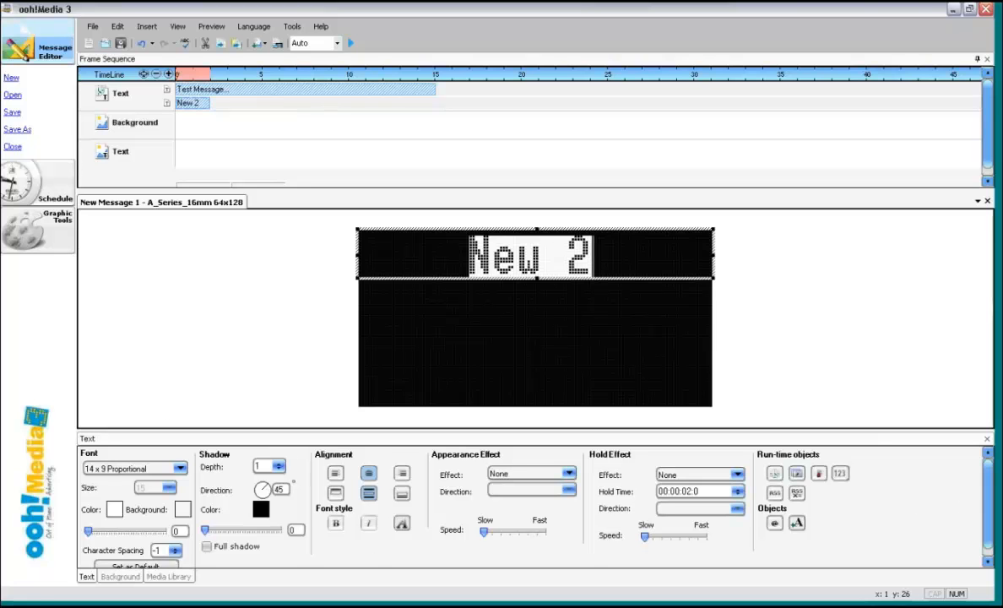
pyautogui.click(987, 498)
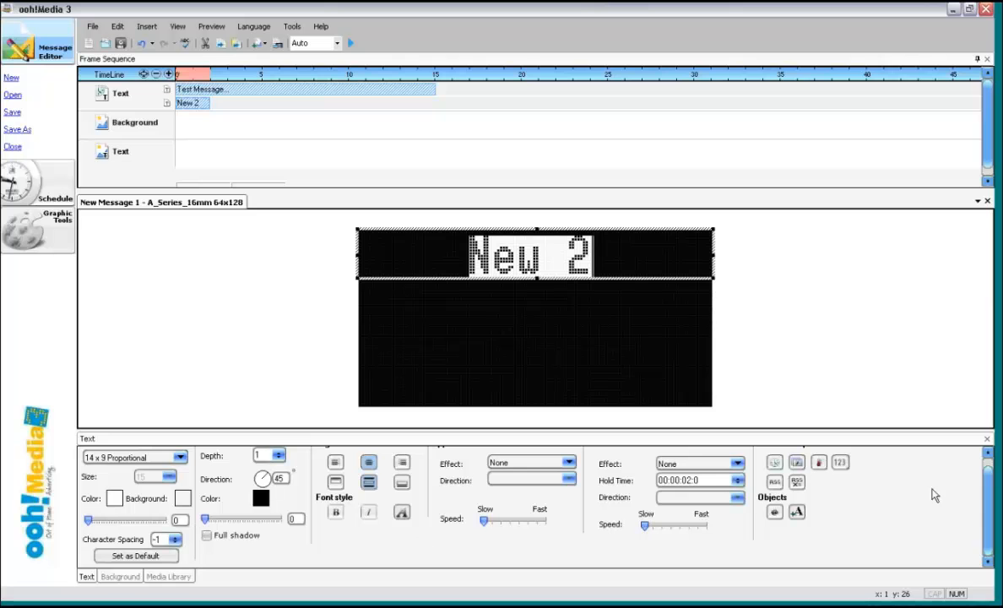
pyautogui.scroll(1, 990, 529)
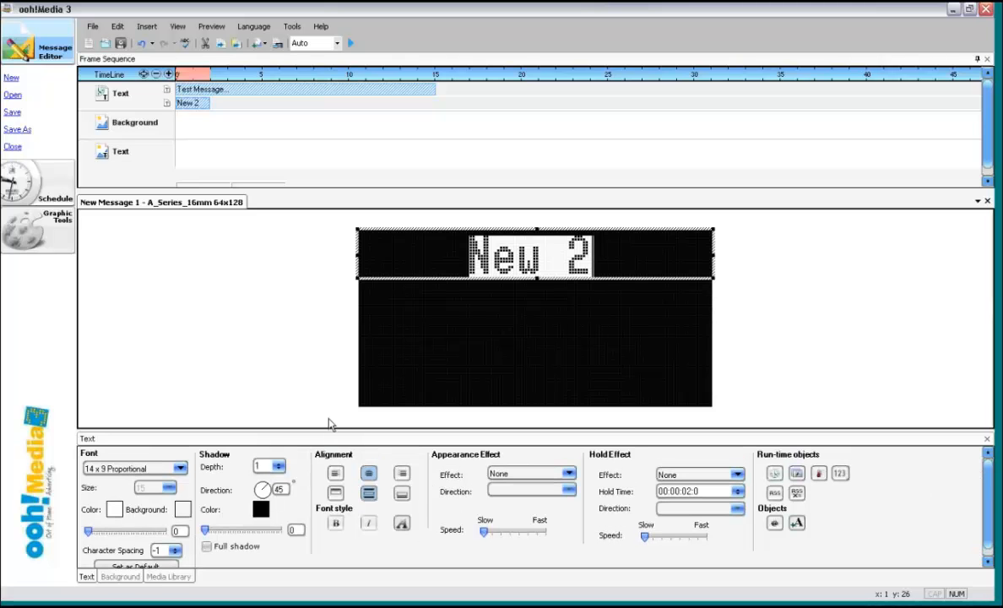
# - Colour the second text object red and delete it from the timeline
pyautogui.click(114, 510)
pyautogui.click(439, 267)
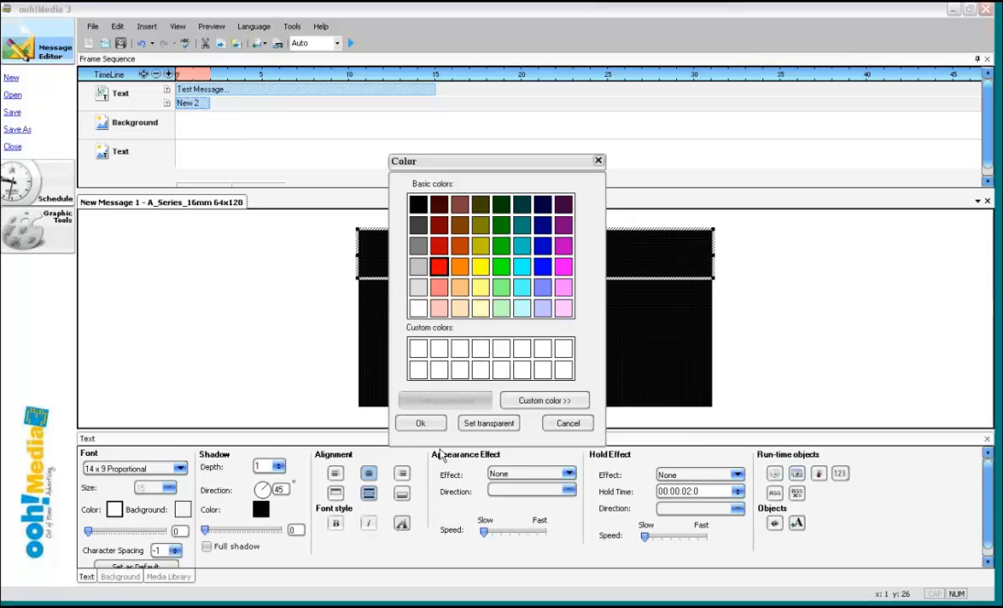
pyautogui.click(421, 423)
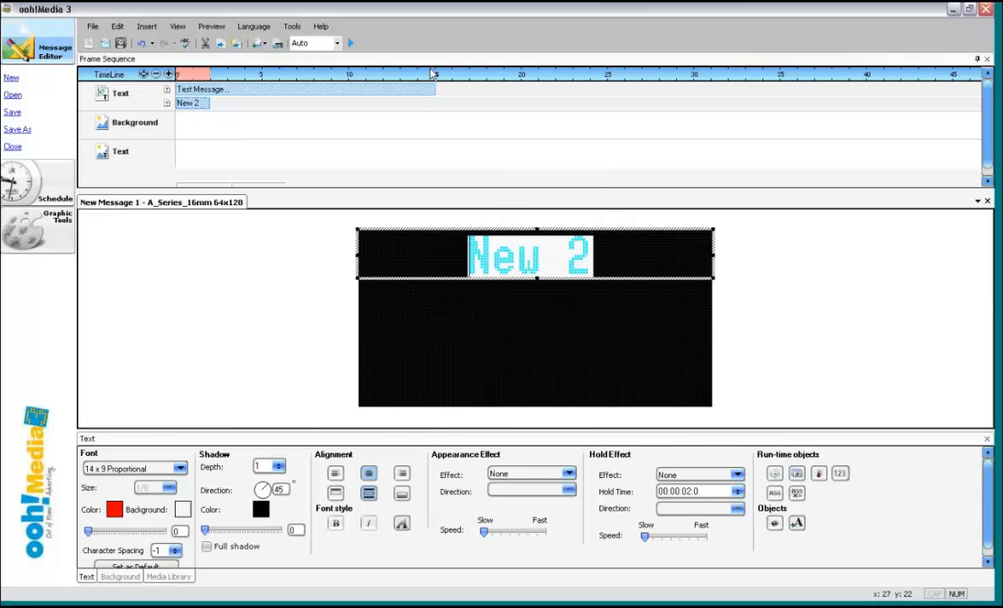
pyautogui.rightClick(193, 108)
pyautogui.click(246, 207)
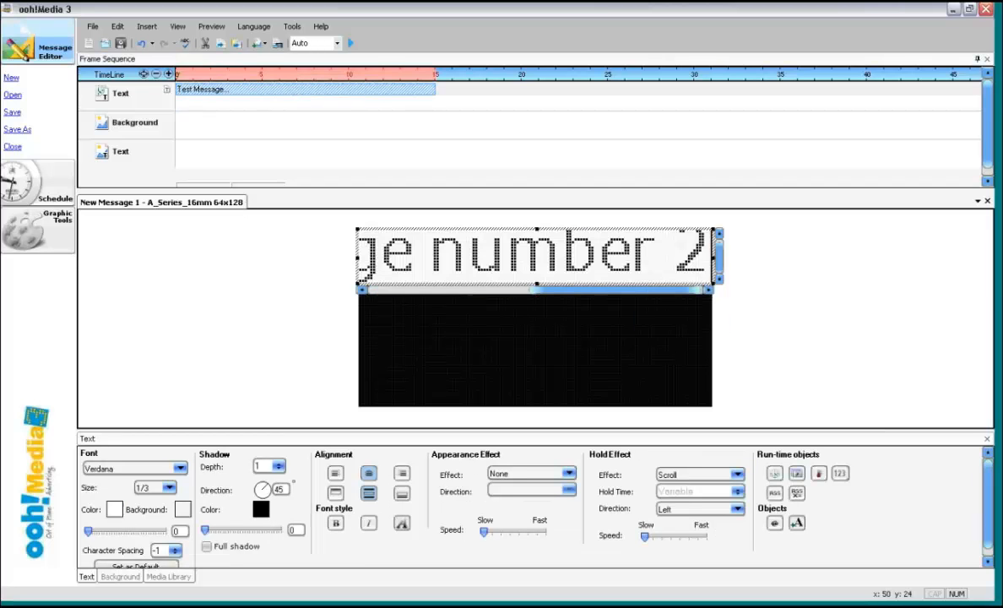
# - Change the Test Message text colour to red and preview its scrolling, pausing partway through
pyautogui.click(117, 511)
pyautogui.click(439, 266)
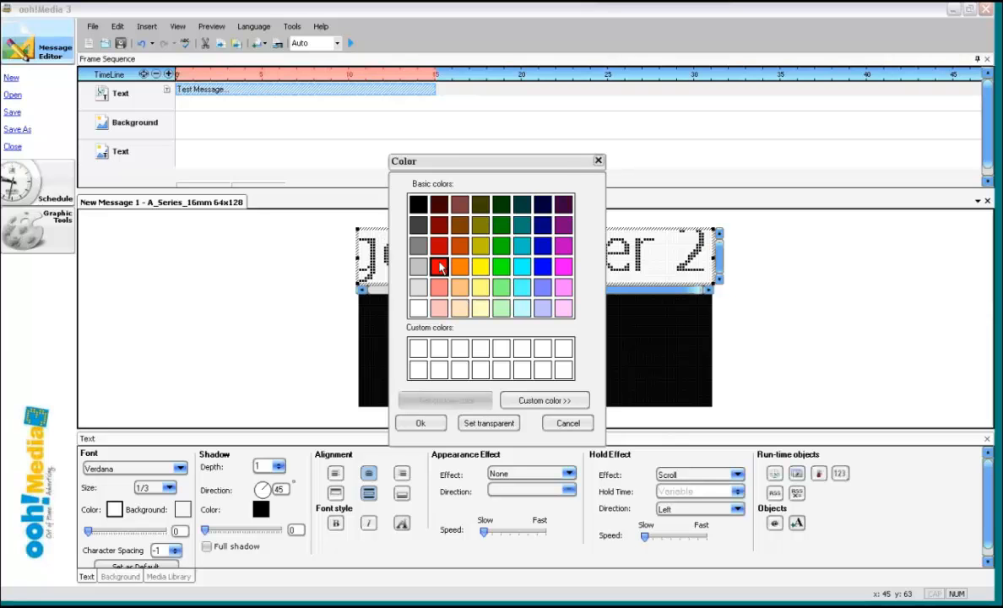
pyautogui.click(420, 422)
pyautogui.click(351, 43)
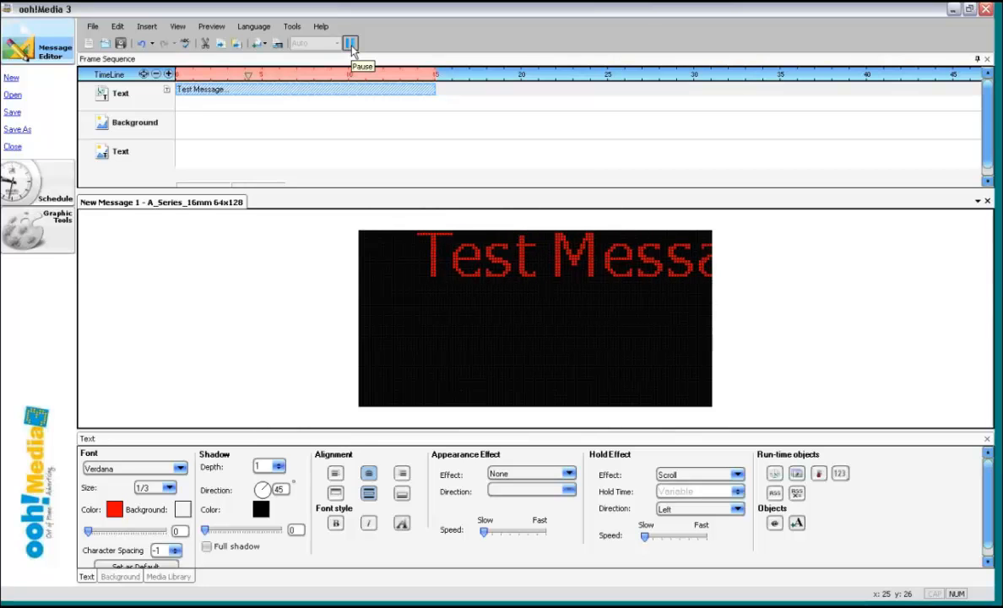
pyautogui.click(351, 46)
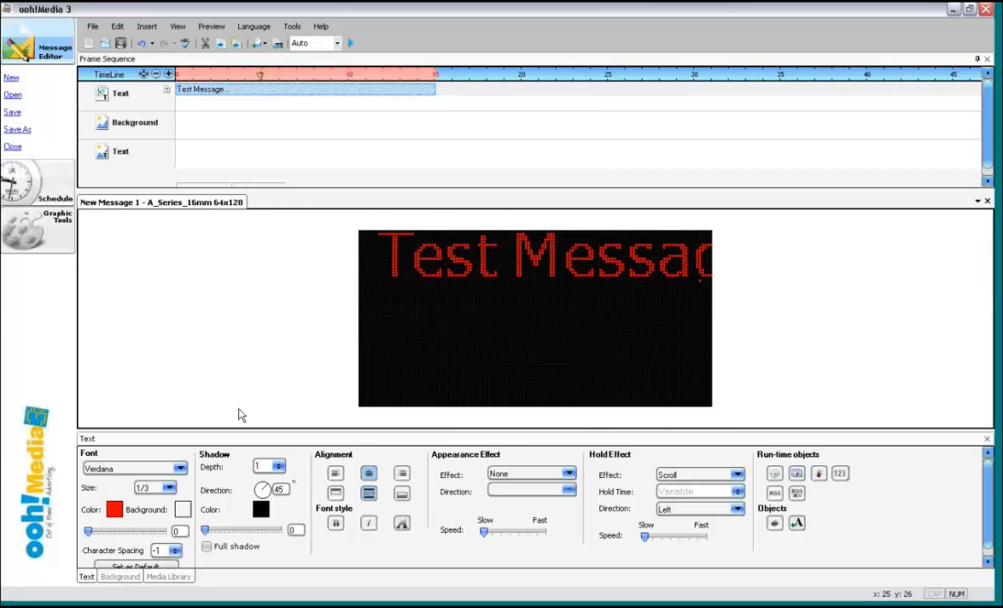
# - Give the message text a yellow full shadow and enlarge the text frame downward to fit it
pyautogui.click(261, 509)
pyautogui.click(420, 423)
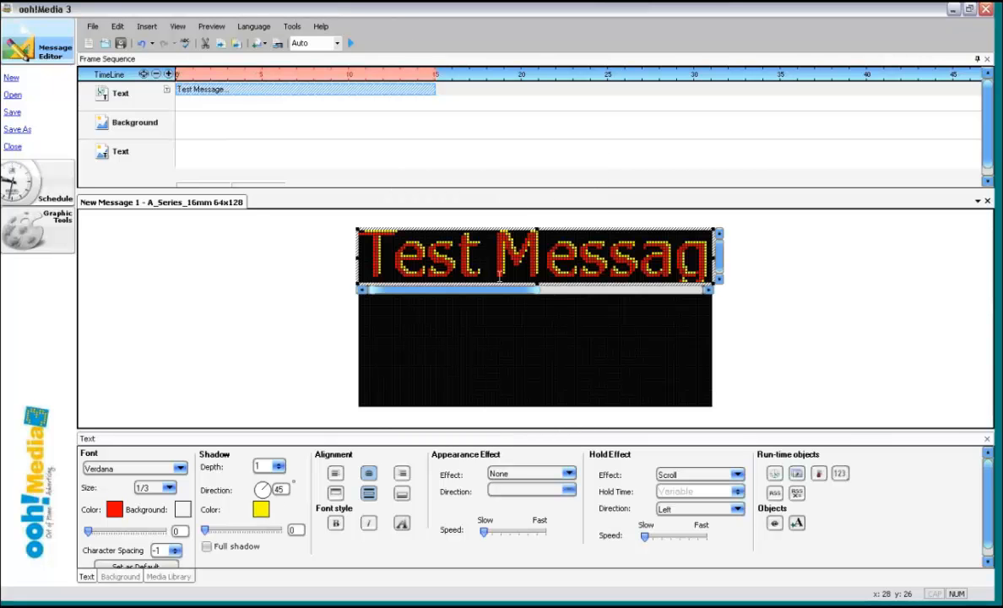
pyautogui.click(207, 546)
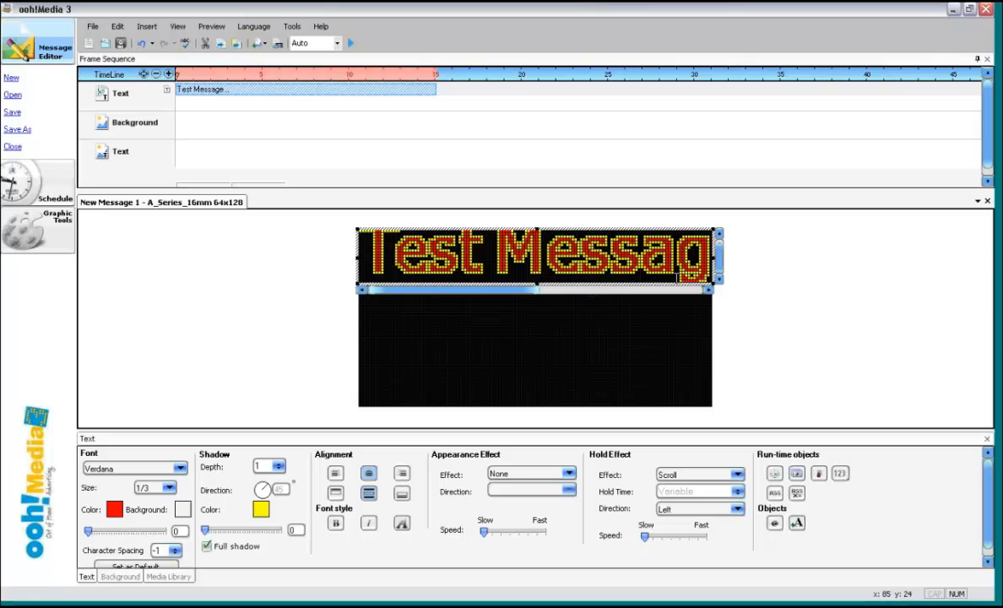
pyautogui.click(541, 288)
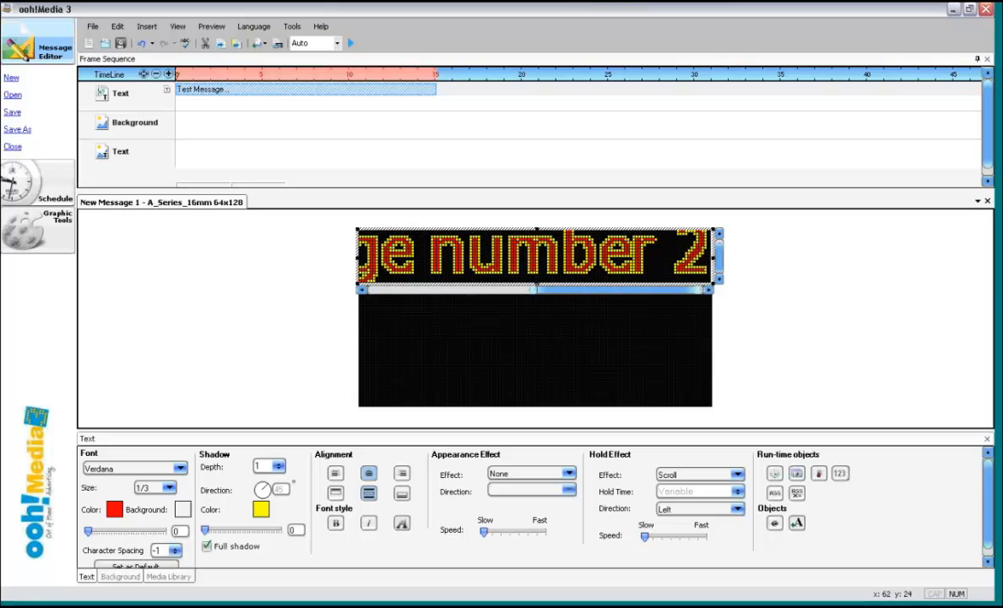
pyautogui.moveTo(537, 288); pyautogui.dragTo(525, 315)
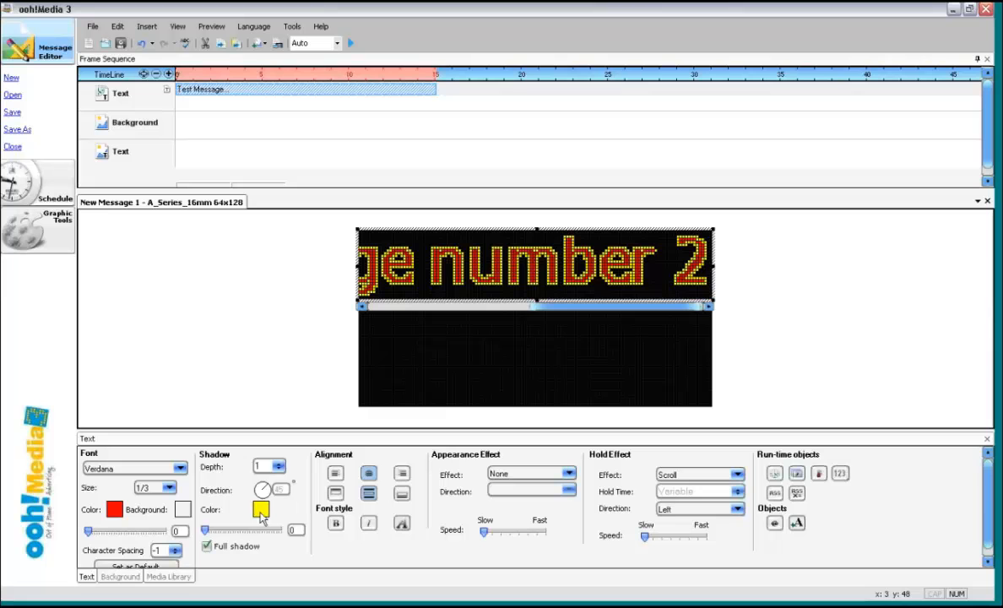
# - Switch the text from full shadow to a directional shadow at 70 degrees with a depth of 2
pyautogui.click(208, 548)
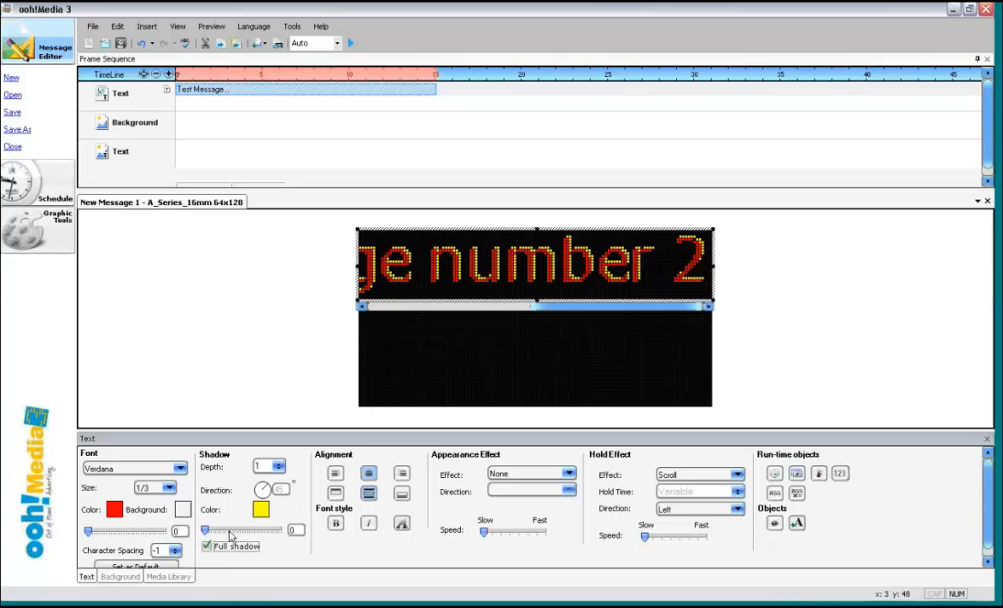
pyautogui.moveTo(267, 493)
pyautogui.mouseDown()
pyautogui.moveTo(252, 501)
pyautogui.moveTo(265, 488)
pyautogui.mouseUp()
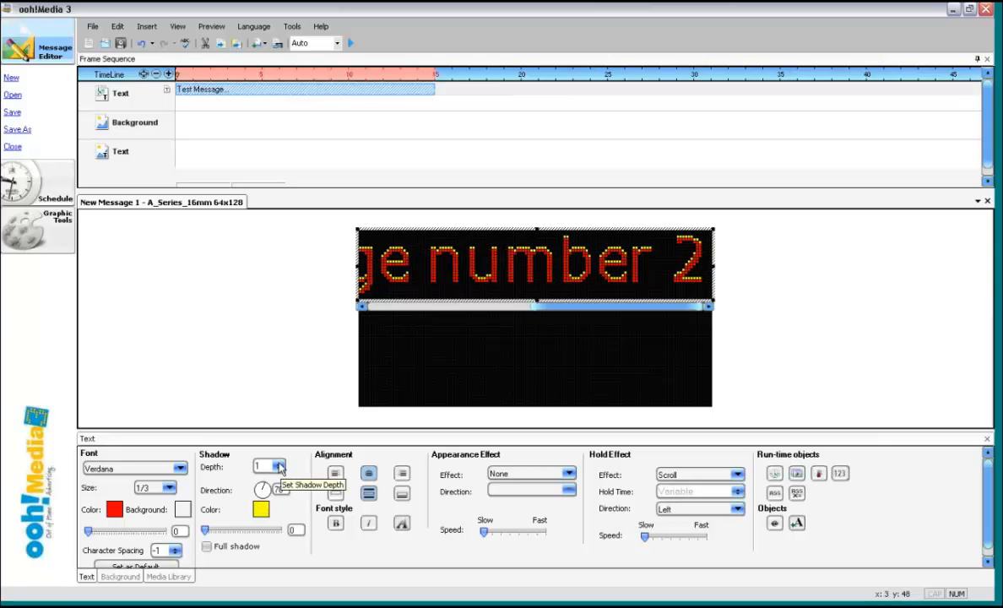
pyautogui.click(280, 464)
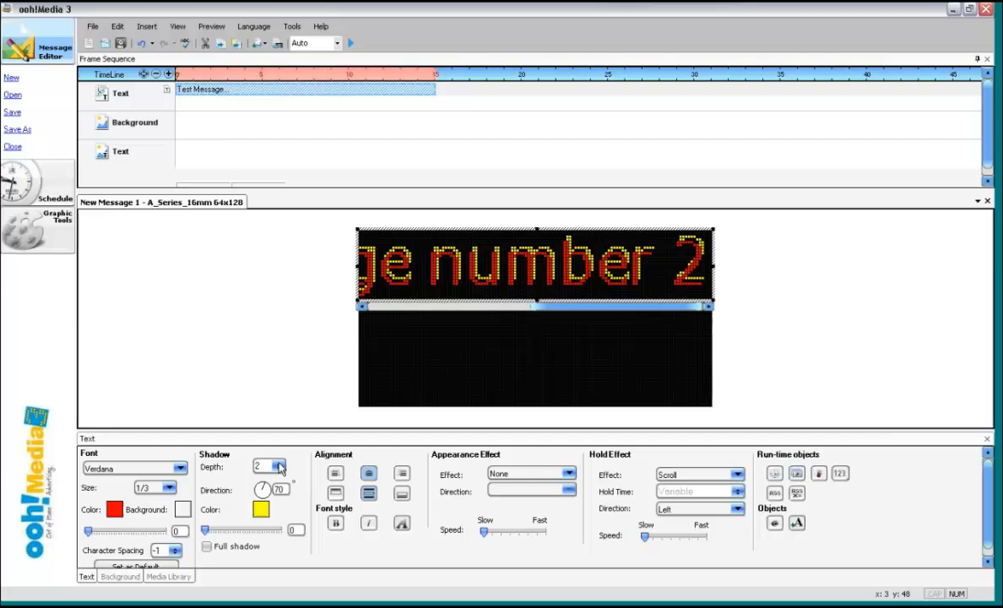
# - Turn the full shadow back on and set its depth to 1
pyautogui.click(207, 547)
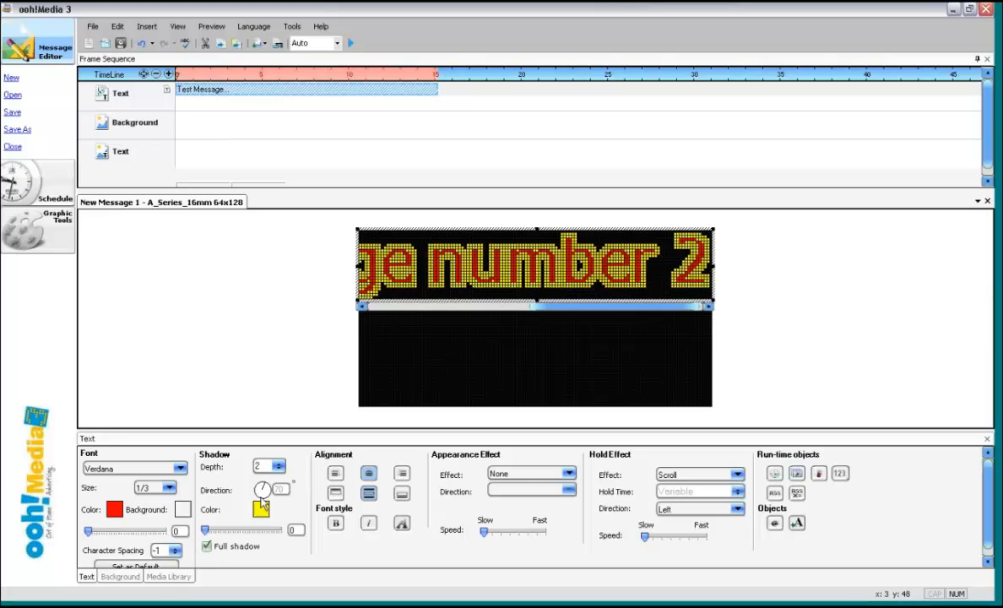
pyautogui.click(276, 470)
pyautogui.click(277, 471)
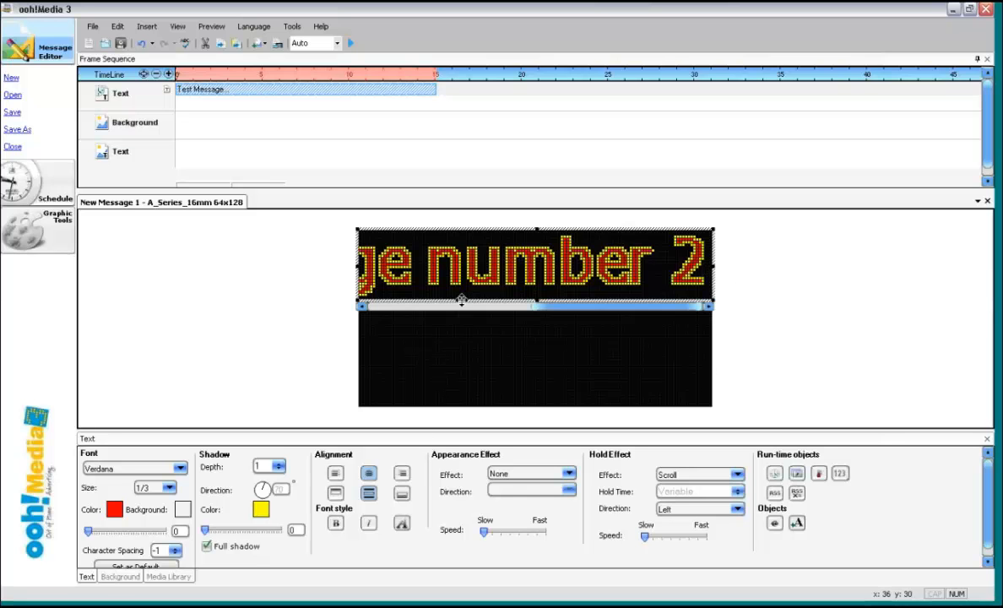
# - Extend the text frame to the full height of the display and shorten the message to "Test"
pyautogui.moveTo(462, 300); pyautogui.dragTo(462, 409)
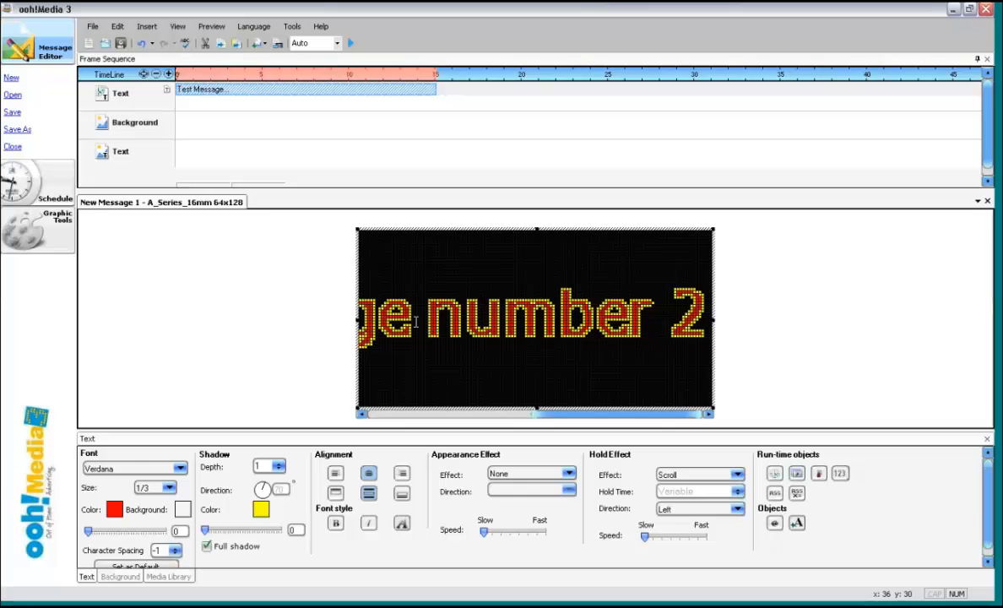
pyautogui.click(416, 321)
pyautogui.moveTo(416, 321); pyautogui.dragTo(869, 321)
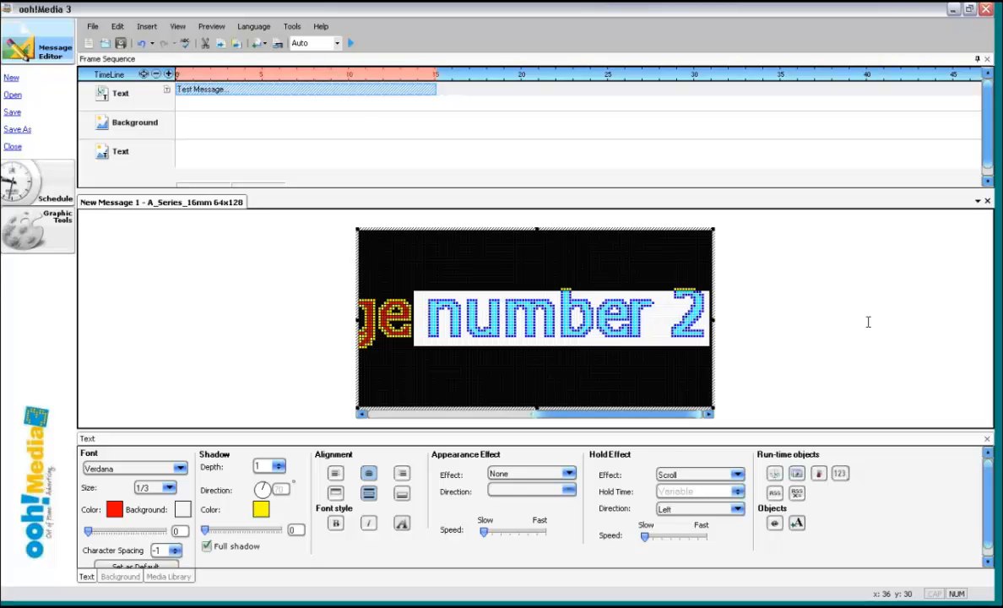
pyautogui.press('BackSpace')
pyautogui.press('BackSpace')
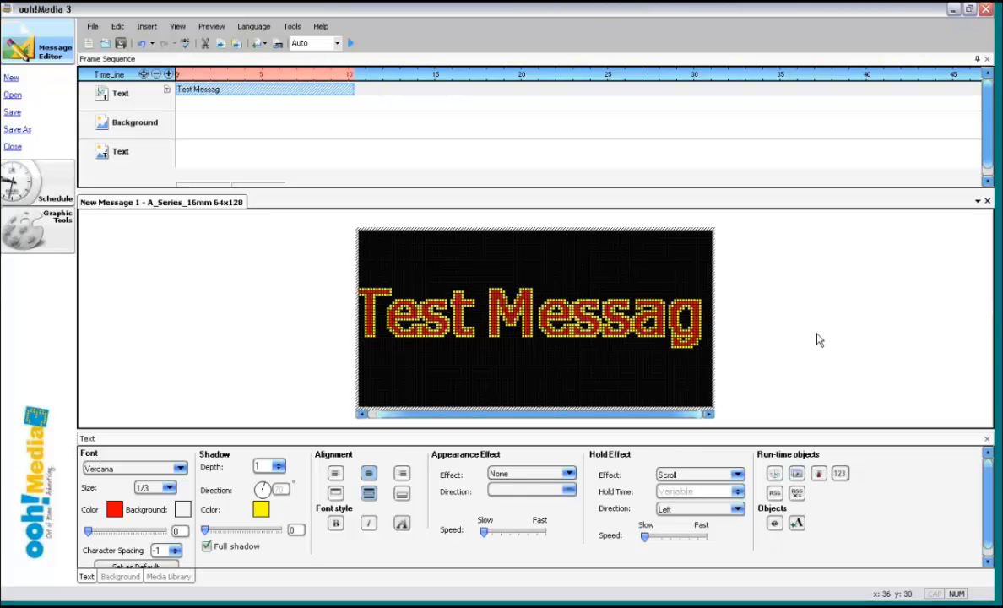
pyautogui.press('BackSpace')
pyautogui.press('BackSpace')
pyautogui.press('BackSpace')
pyautogui.press('BackSpace')
pyautogui.press('BackSpace')
pyautogui.press('BackSpace')
pyautogui.press('BackSpace')
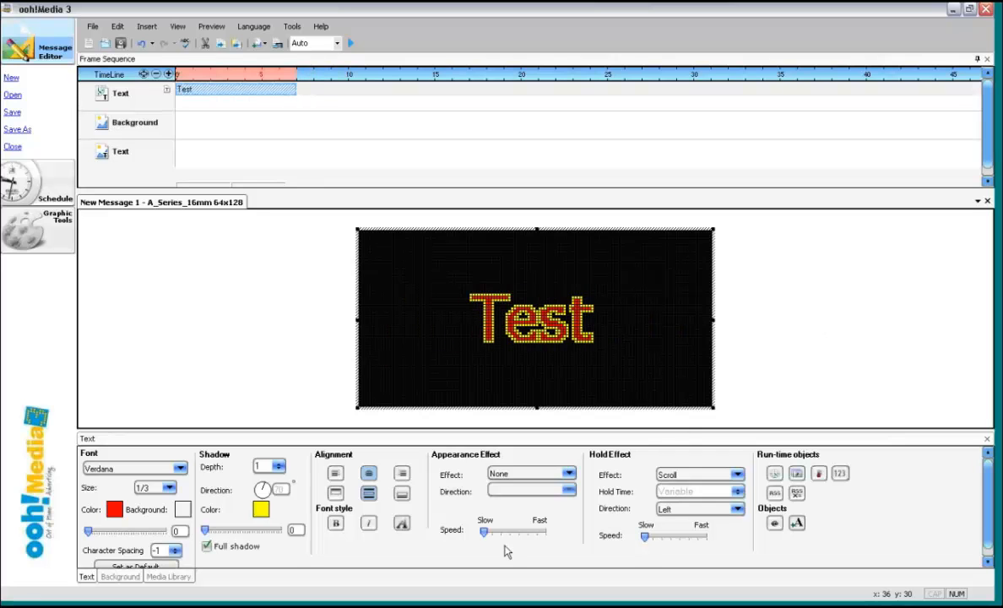
# - Try the left, right, top and bottom alignments on the text, returning it to centred horizontally and vertically
pyautogui.click(335, 474)
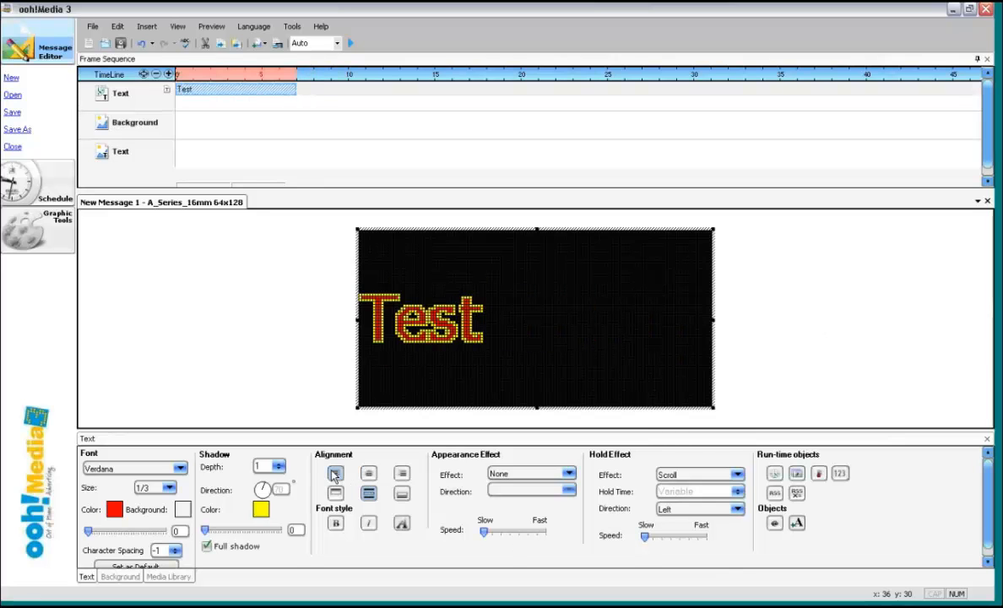
pyautogui.click(402, 474)
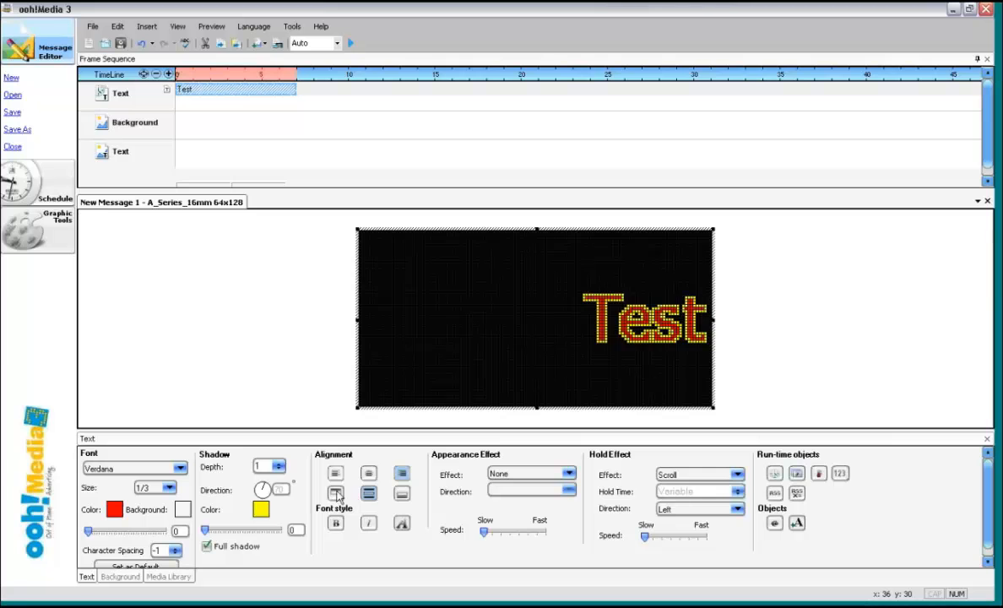
pyautogui.click(336, 494)
pyautogui.click(368, 494)
pyautogui.click(405, 497)
pyautogui.click(368, 493)
pyautogui.click(368, 474)
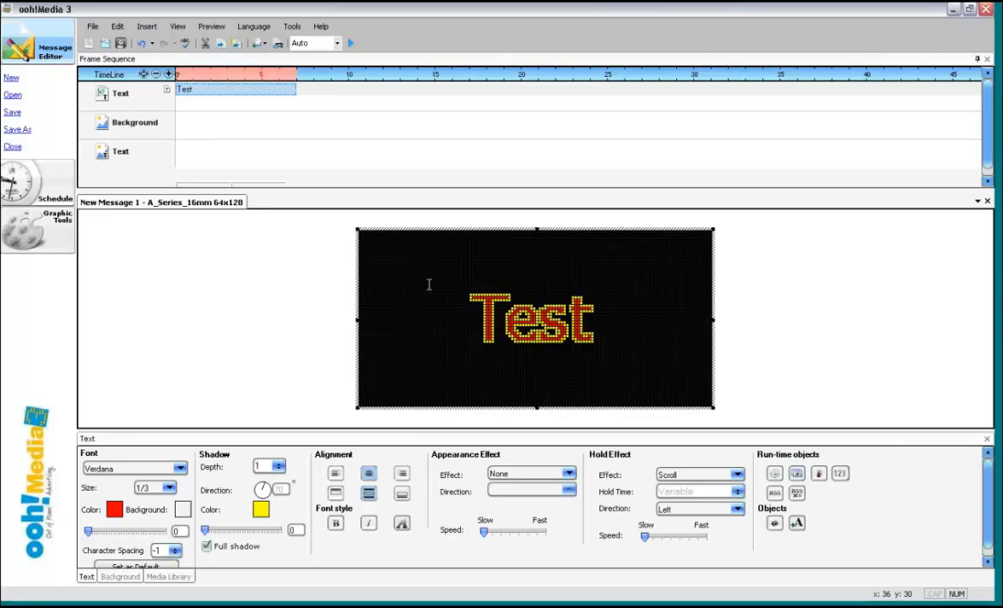
# - Delete the "Test" text from the timeline and insert a new text object
pyautogui.rightClick(252, 89)
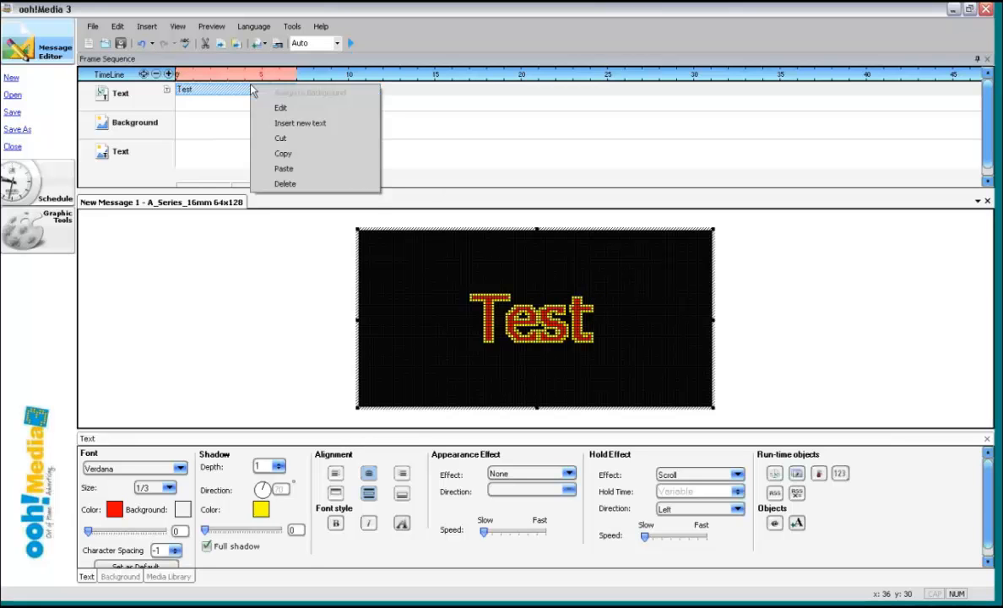
pyautogui.click(285, 183)
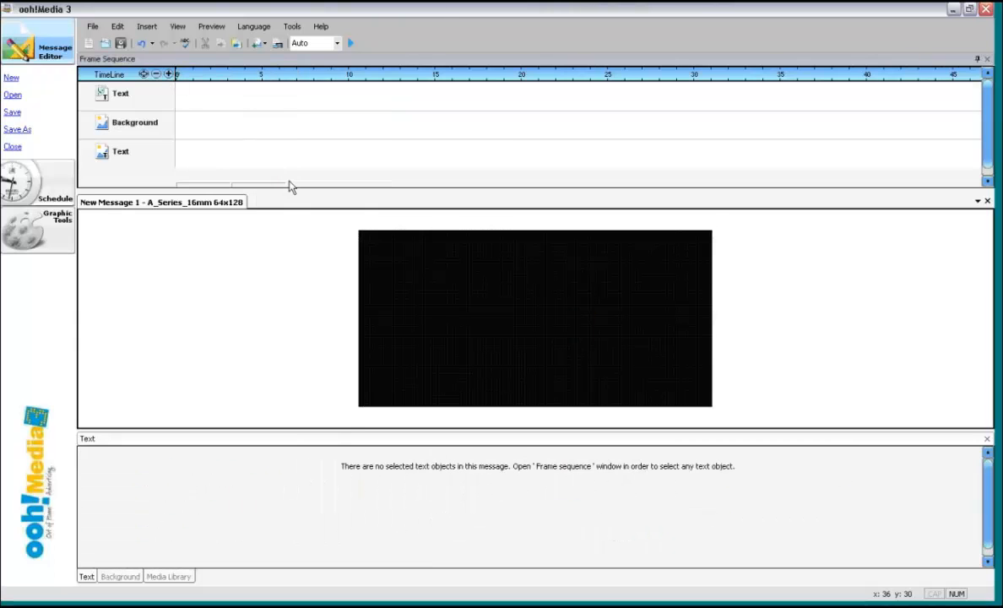
pyautogui.click(147, 27)
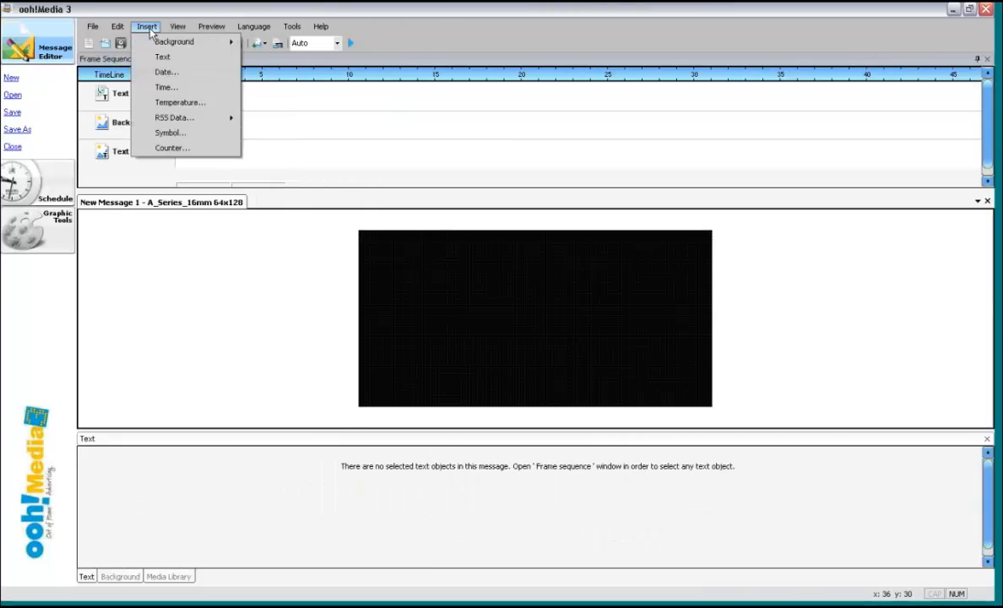
pyautogui.click(157, 56)
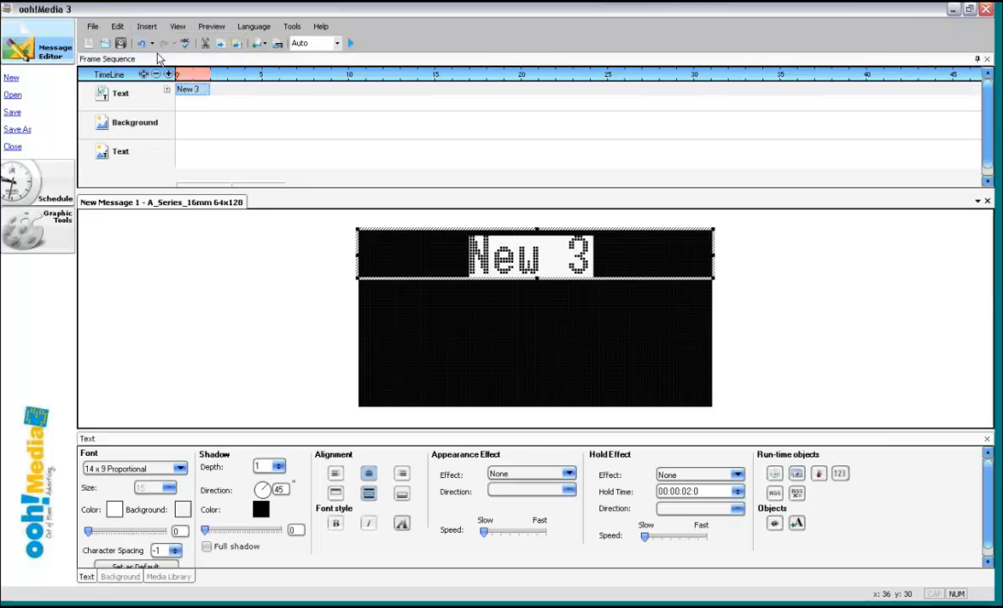
# - Replace the new text object's default wording with "Hold"
pyautogui.click(621, 262)
pyautogui.press('BackSpace')
pyautogui.press('BackSpace')
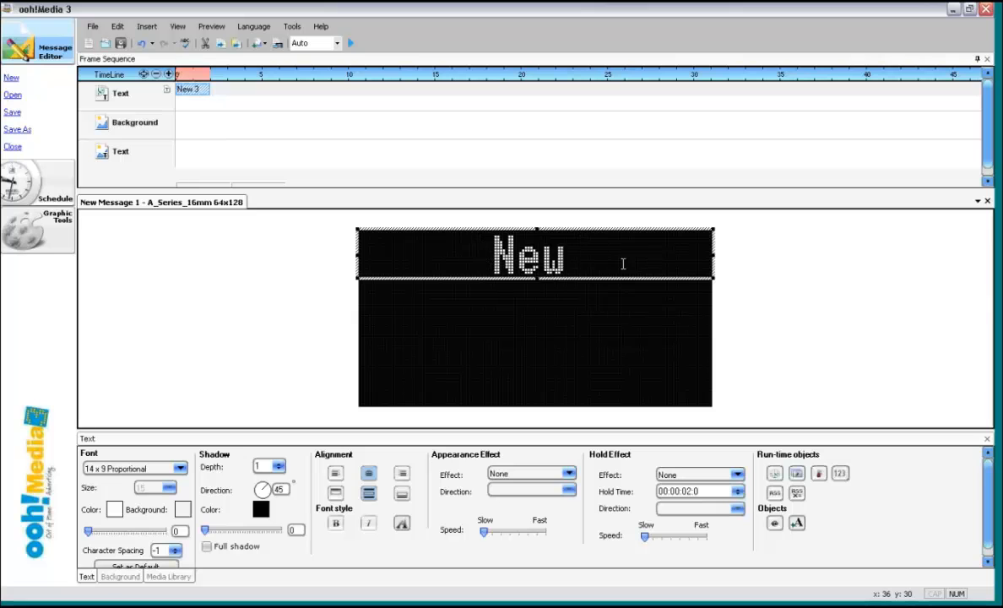
pyautogui.press('BackSpace')
pyautogui.press('BackSpace')
pyautogui.press('BackSpace')
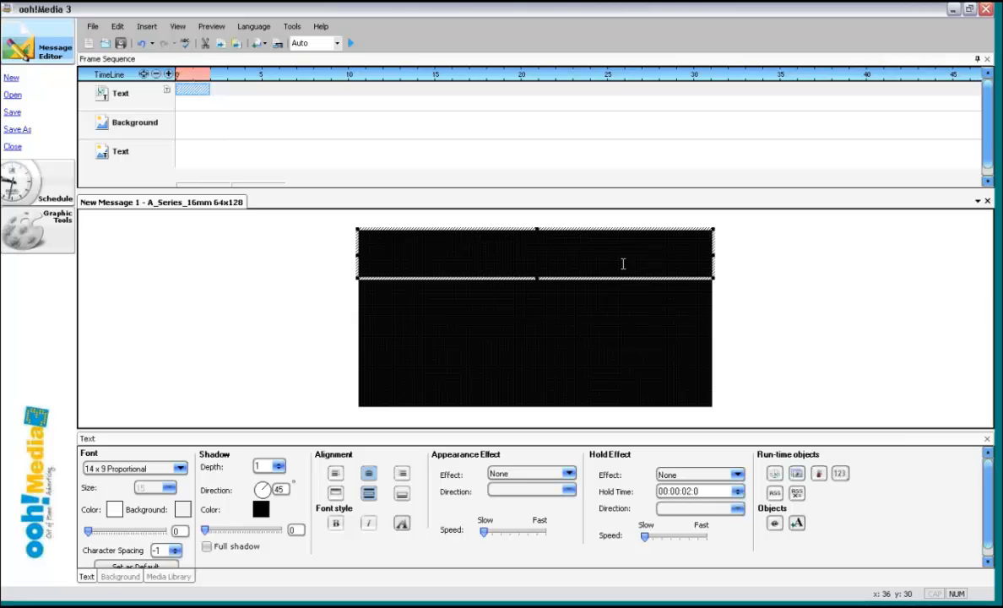
pyautogui.write('Hi')
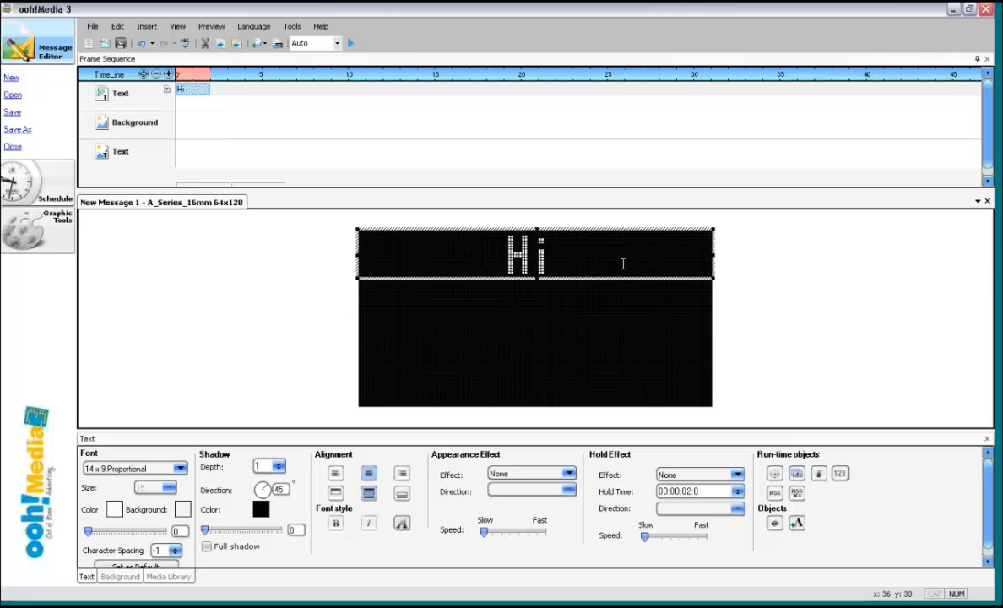
pyautogui.write('ld')
pyautogui.press('BackSpace')
pyautogui.press('BackSpace')
pyautogui.press('BackSpace')
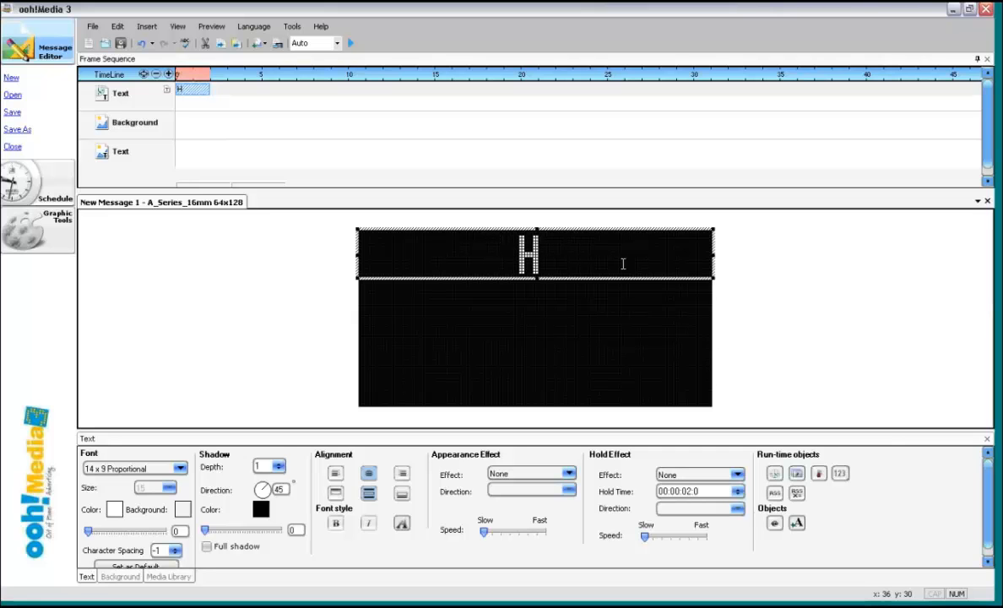
pyautogui.write('old')
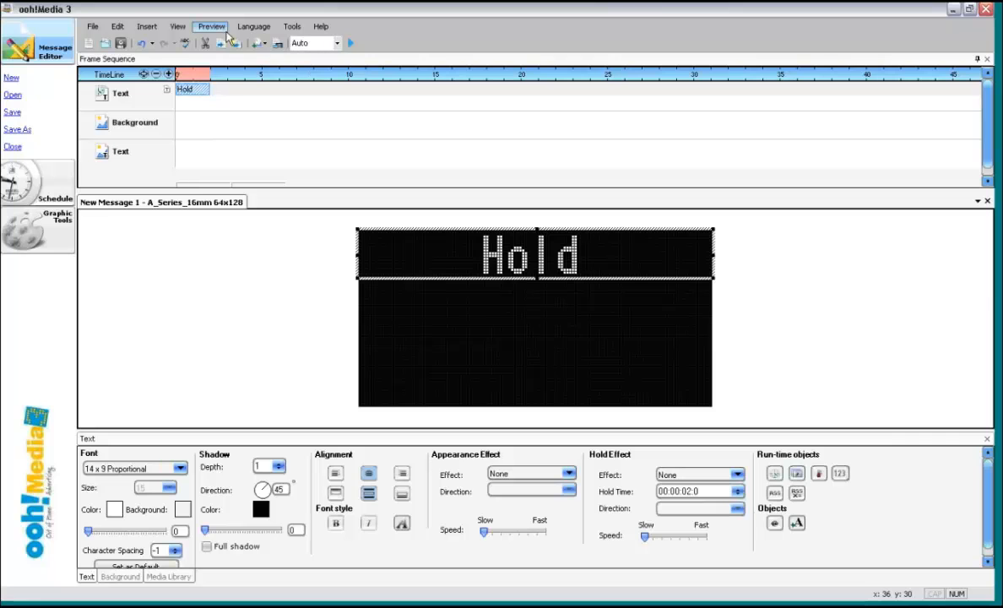
# - Insert a second text object directly below "Hold", word it "Scroll" and give it the Scroll hold effect
pyautogui.click(148, 27)
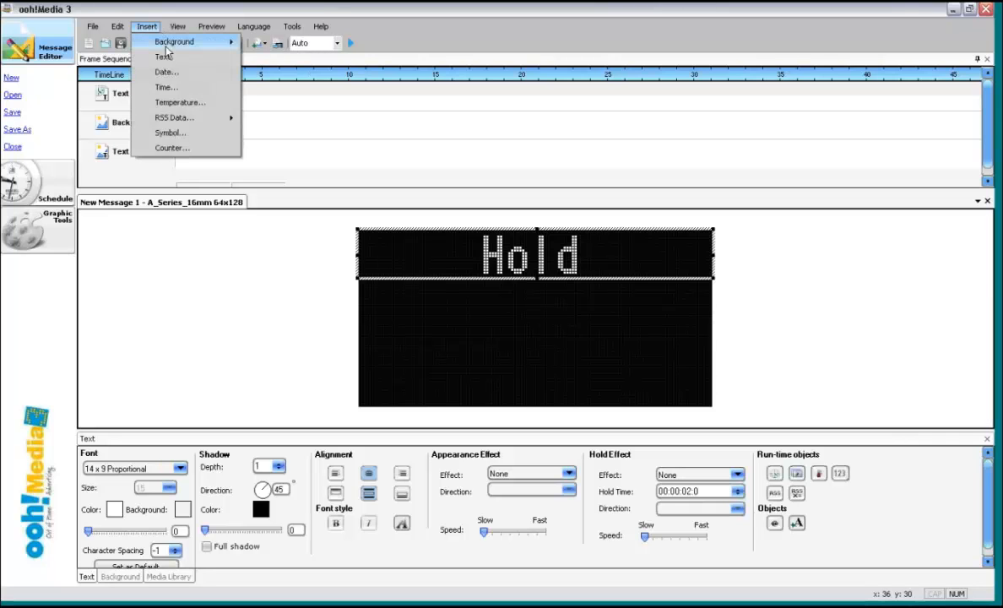
pyautogui.click(164, 57)
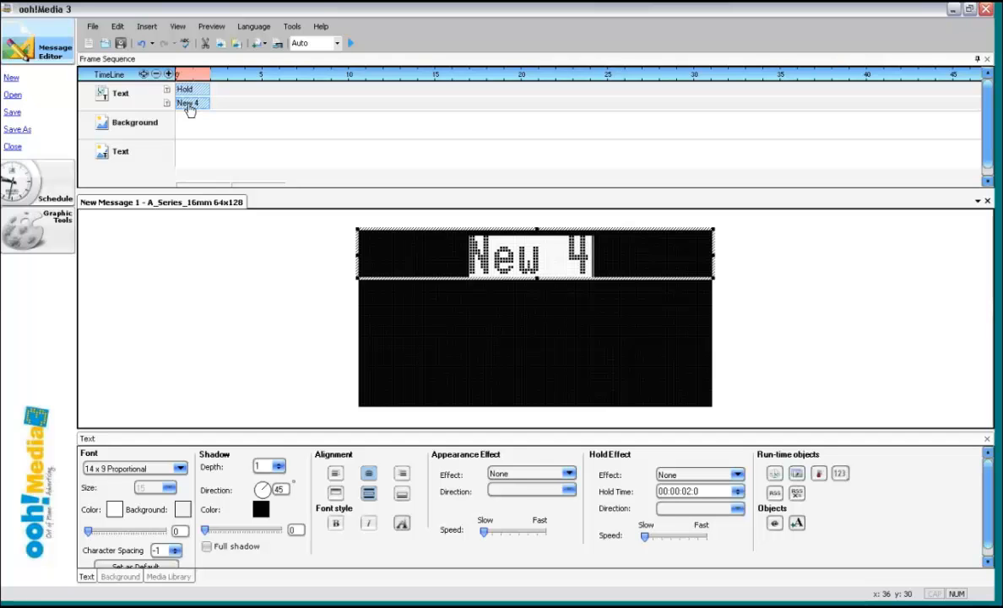
pyautogui.moveTo(447, 228); pyautogui.dragTo(447, 280)
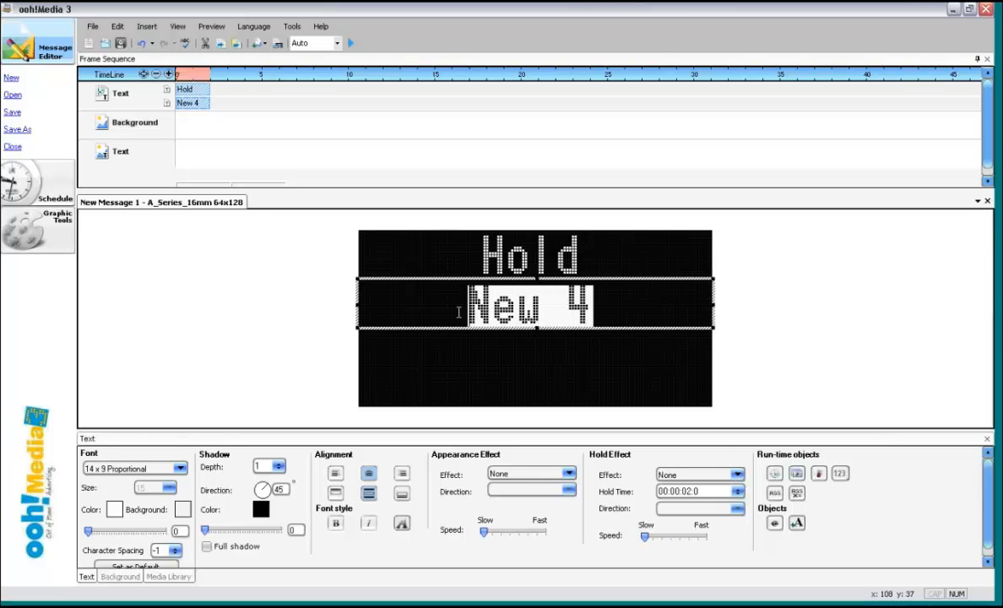
pyautogui.write('Scroll')
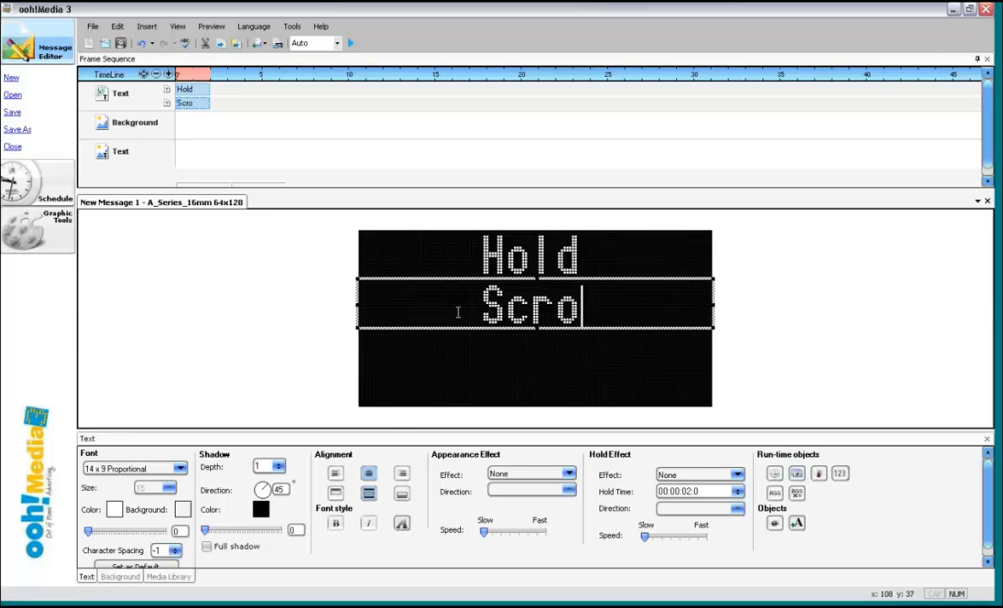
pyautogui.click(738, 478)
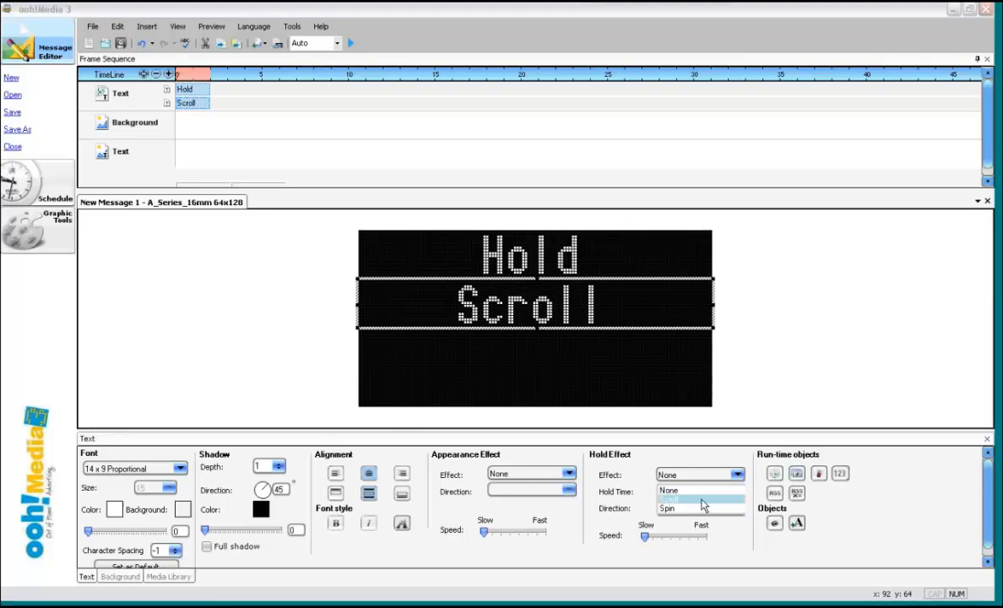
pyautogui.click(706, 500)
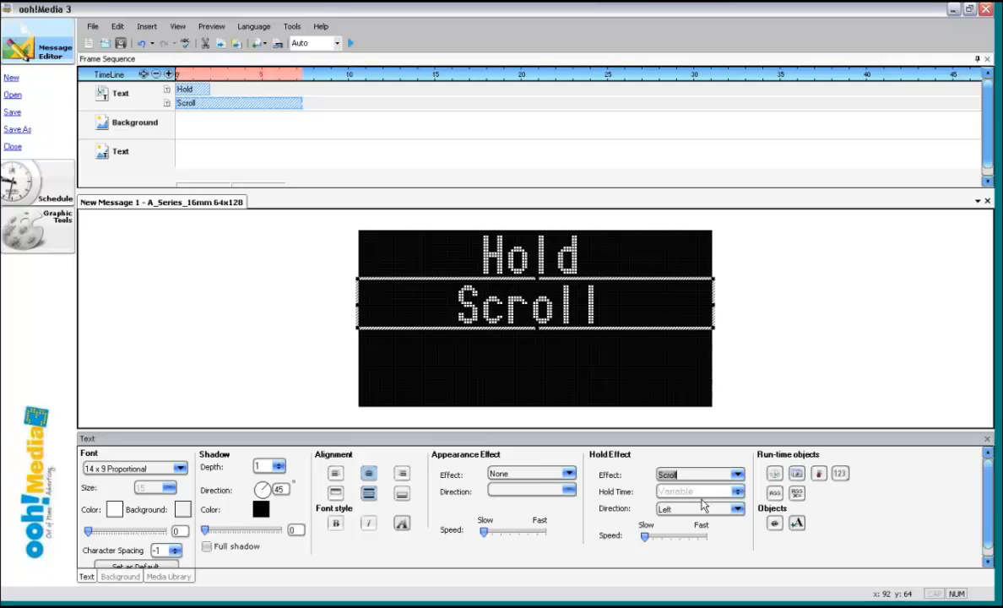
# - Extend the "Hold" text's duration to 7.4 seconds, matching the "Scroll" text, and play the message
pyautogui.click(208, 88)
pyautogui.moveTo(212, 88); pyautogui.dragTo(296, 88)
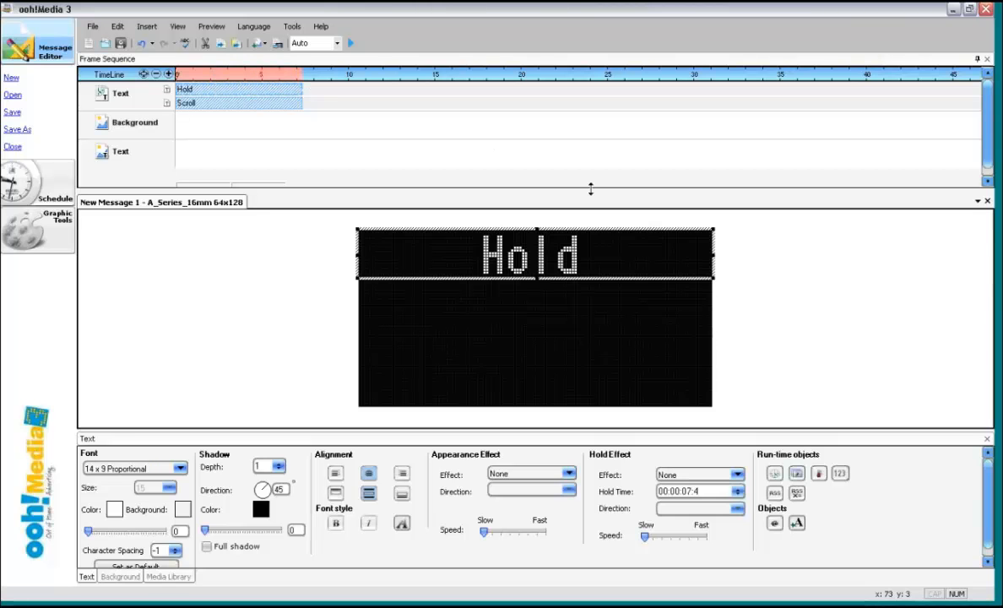
pyautogui.click(350, 43)
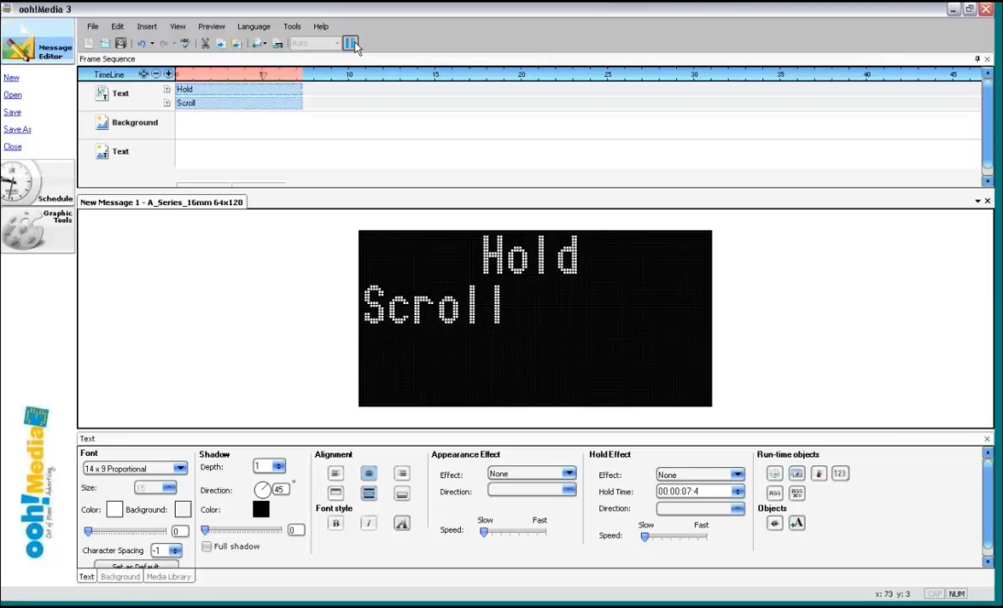
pyautogui.click(351, 44)
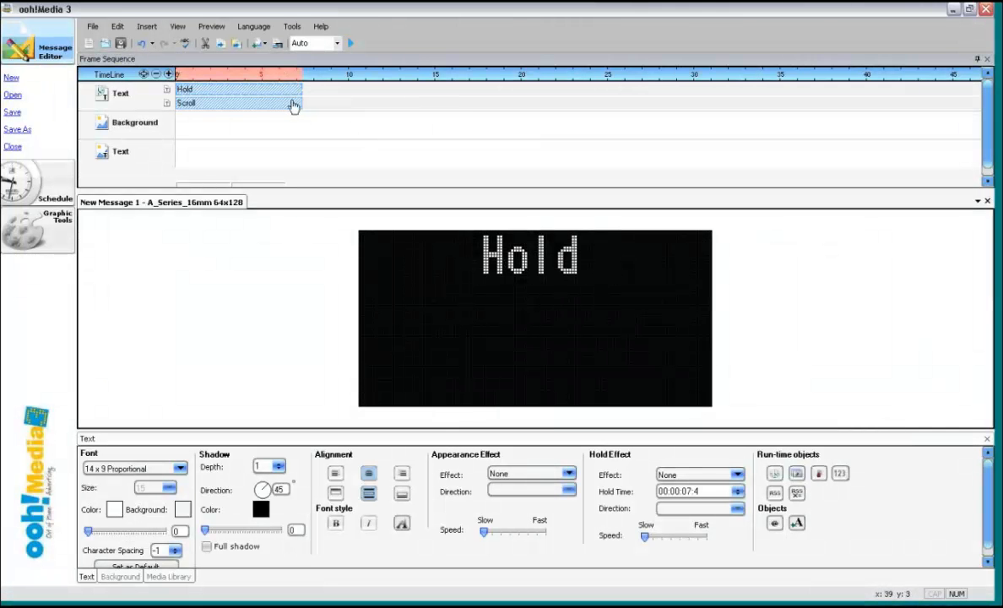
# - Delete the "Scroll" text from the timeline
pyautogui.click(294, 105)
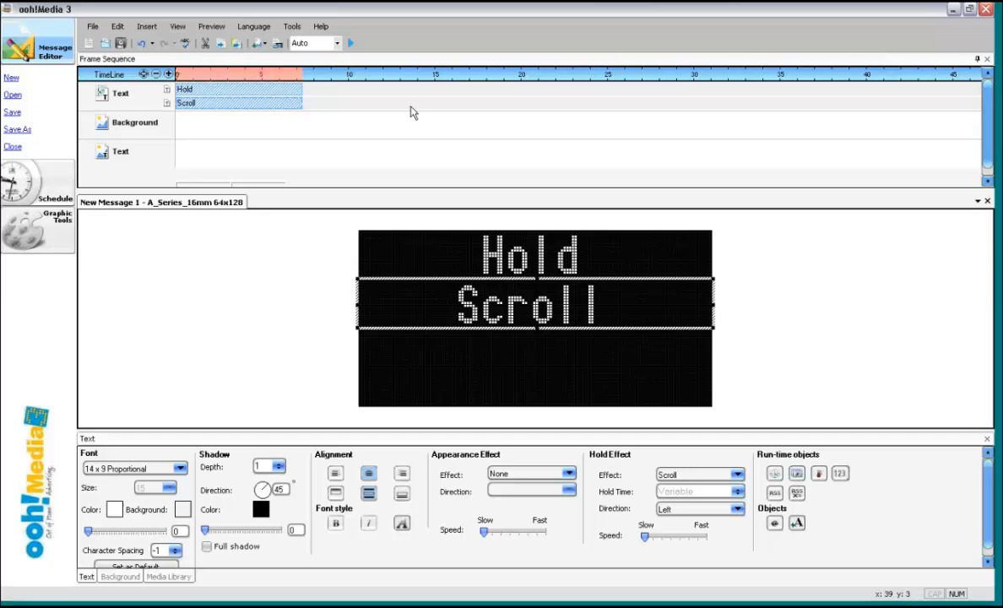
pyautogui.rightClick(213, 105)
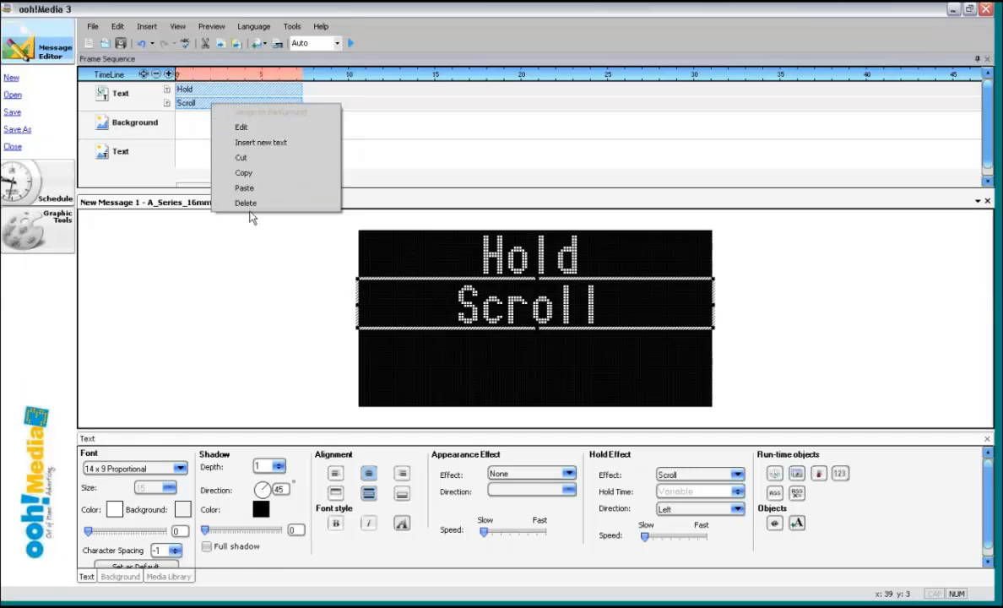
pyautogui.click(245, 203)
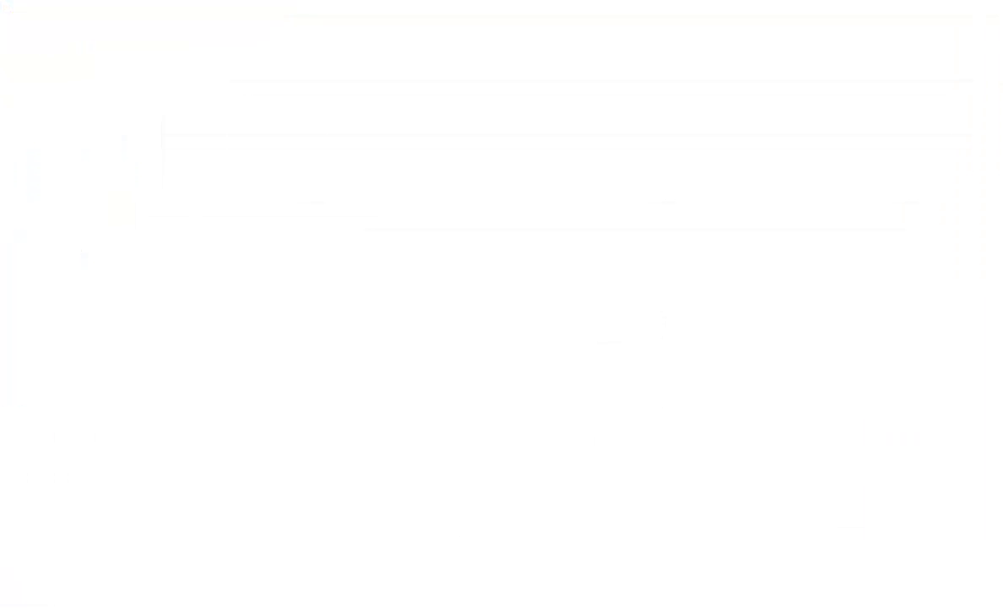
# - Give the "Hold" text the Snow appearance effect and play the message
pyautogui.rightClick(251, 89)
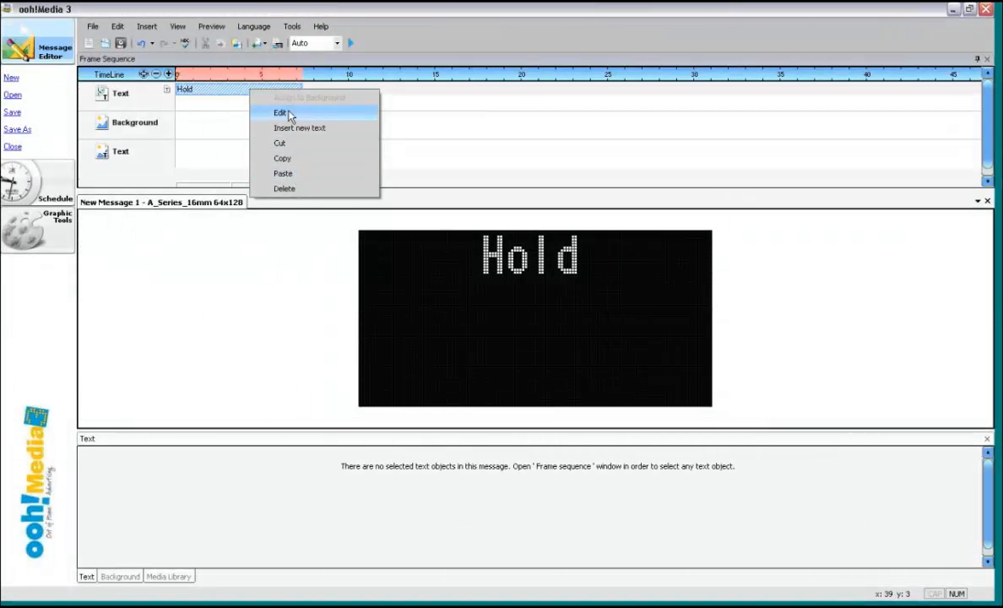
pyautogui.click(286, 114)
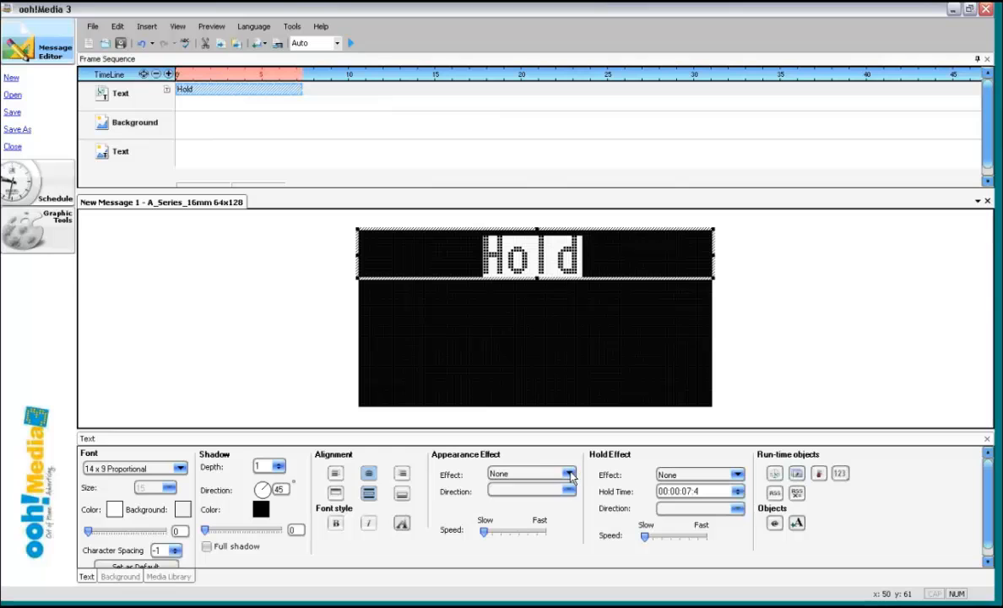
pyautogui.click(569, 473)
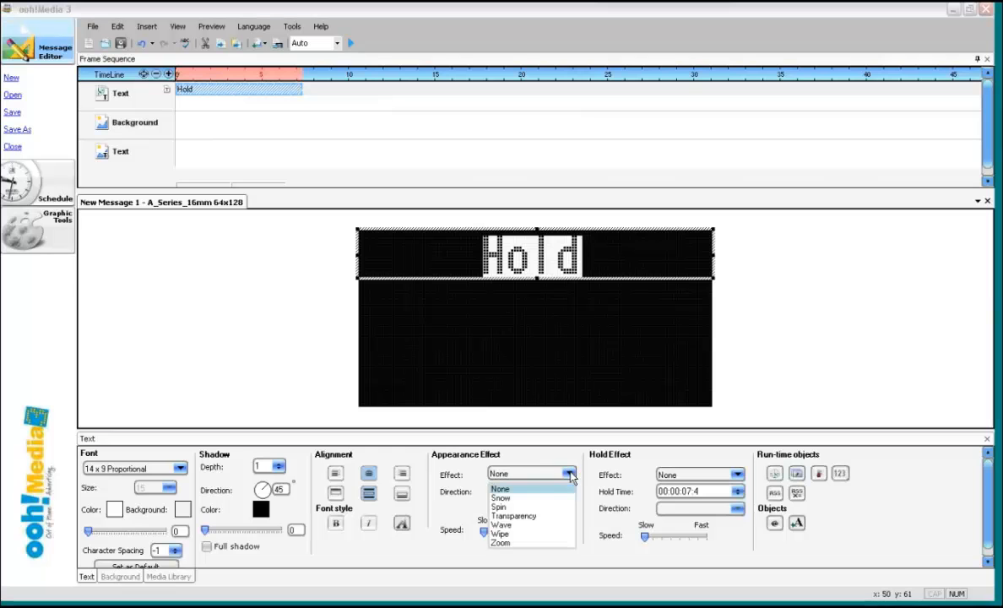
pyautogui.click(518, 500)
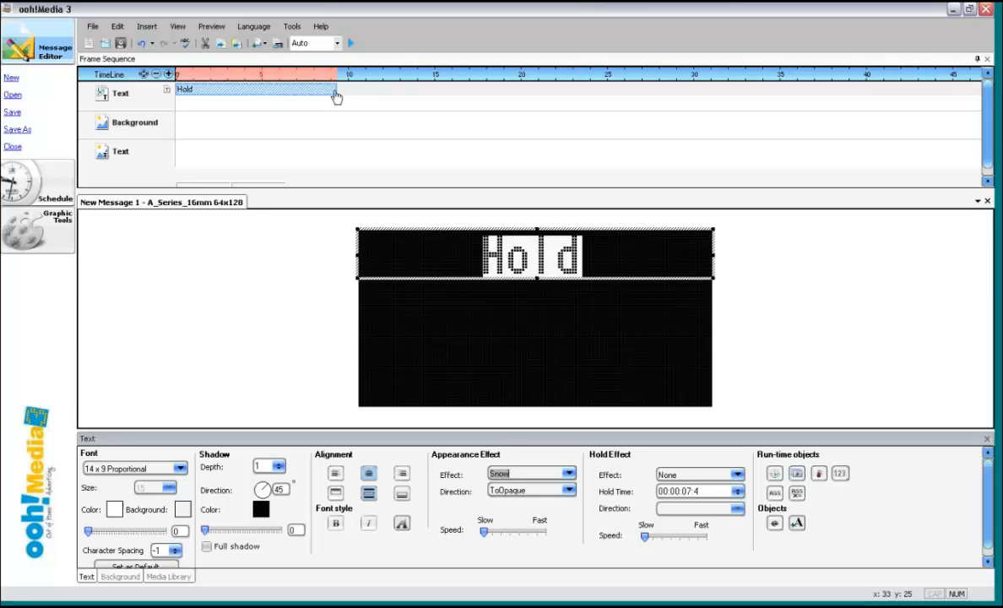
pyautogui.click(351, 43)
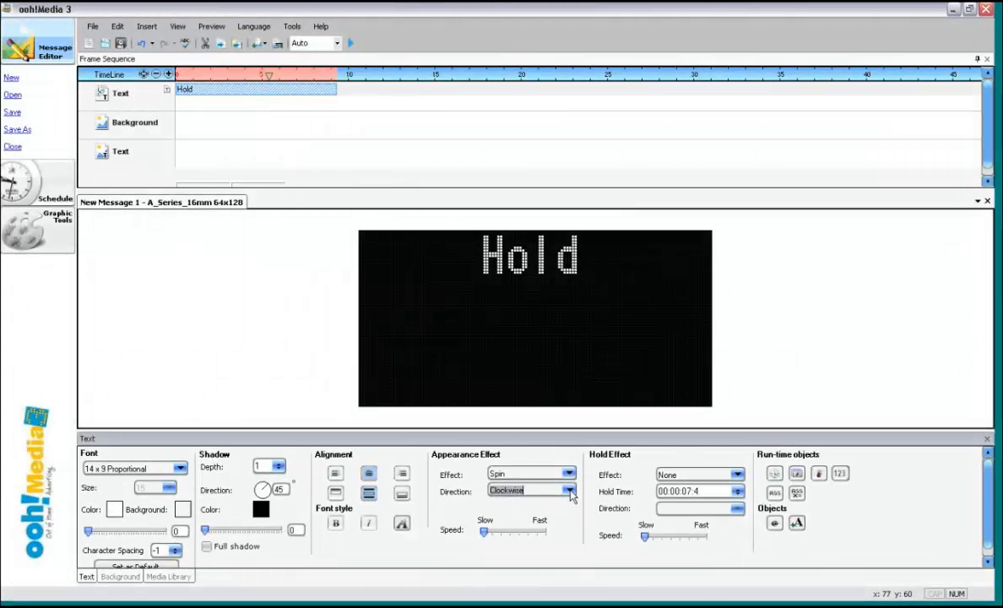
# - Look through the Spin effect's directions, reset the "Hold" text's appearance effect to None and play the message
pyautogui.click(571, 493)
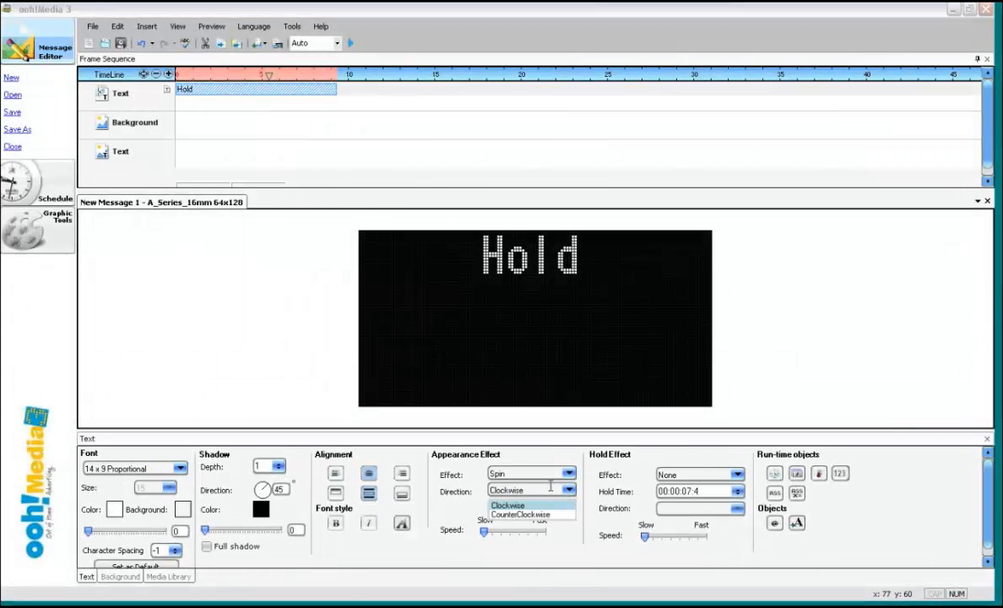
pyautogui.click(569, 486)
pyautogui.click(570, 478)
pyautogui.click(570, 478)
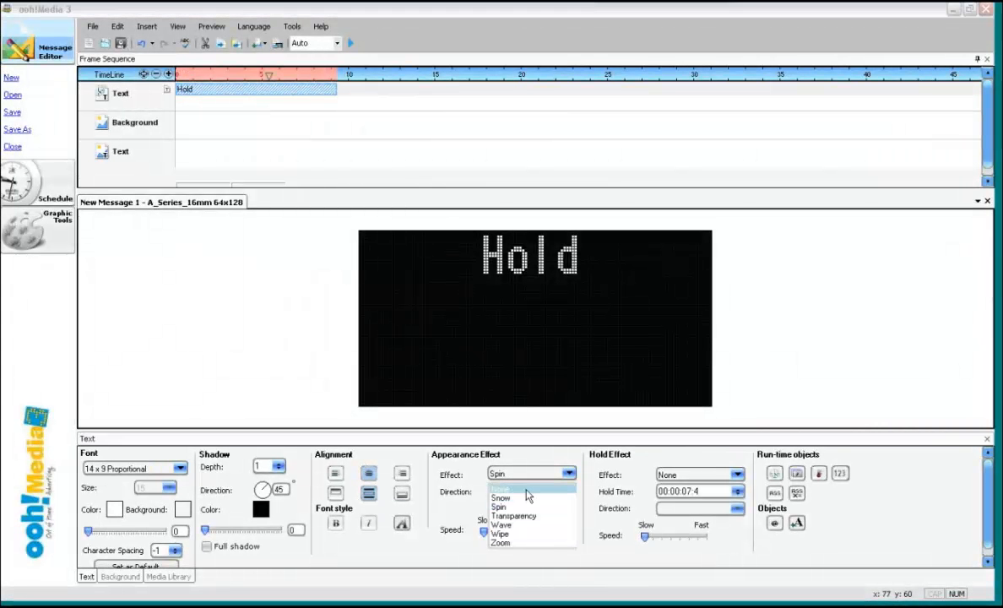
pyautogui.click(505, 497)
pyautogui.click(350, 44)
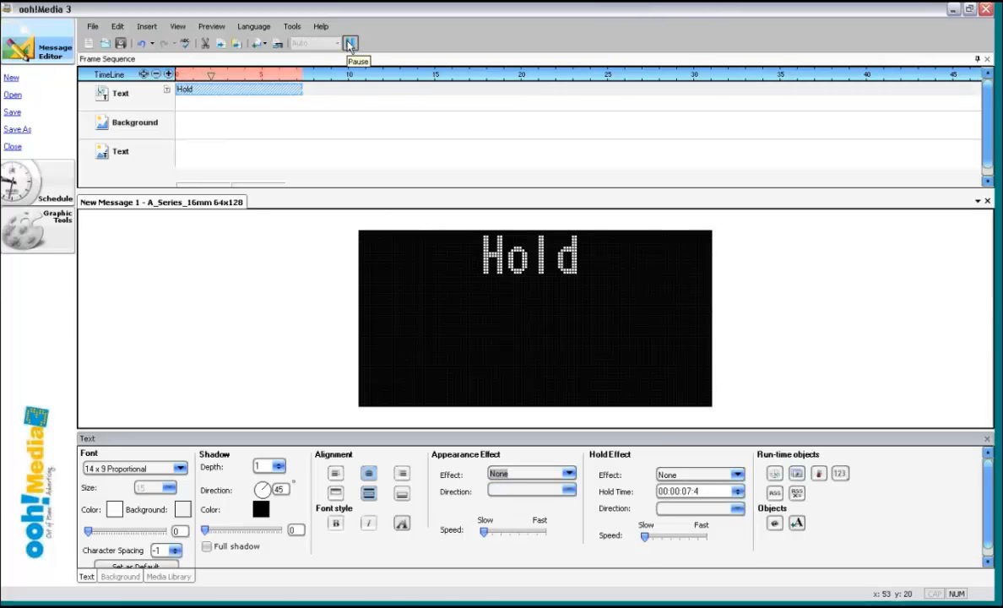
pyautogui.click(351, 43)
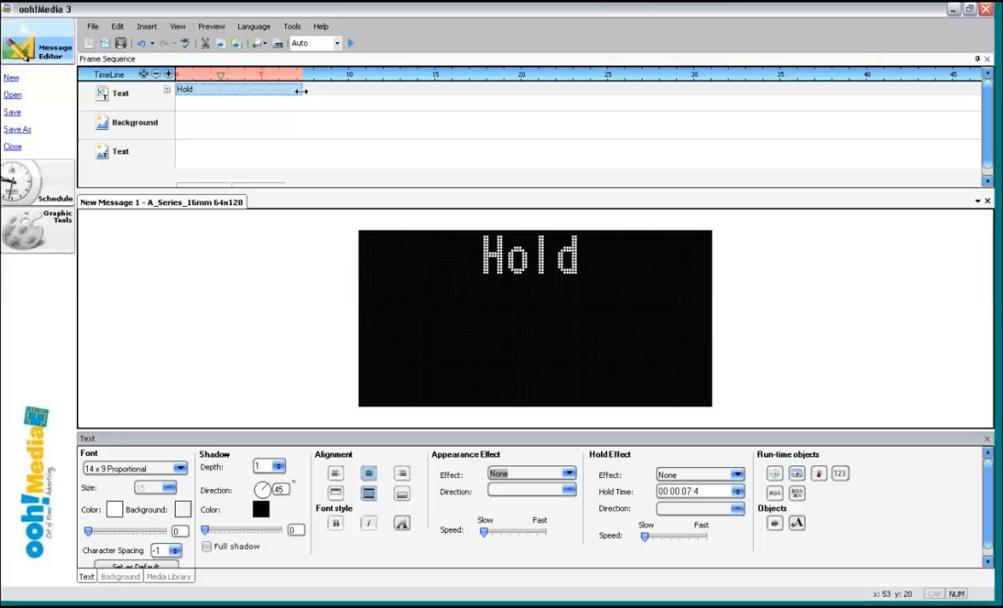
# - Shorten the "Hold" text to 3 seconds and insert a new text object immediately after it on the timeline
pyautogui.moveTo(301, 90); pyautogui.dragTo(225, 94)
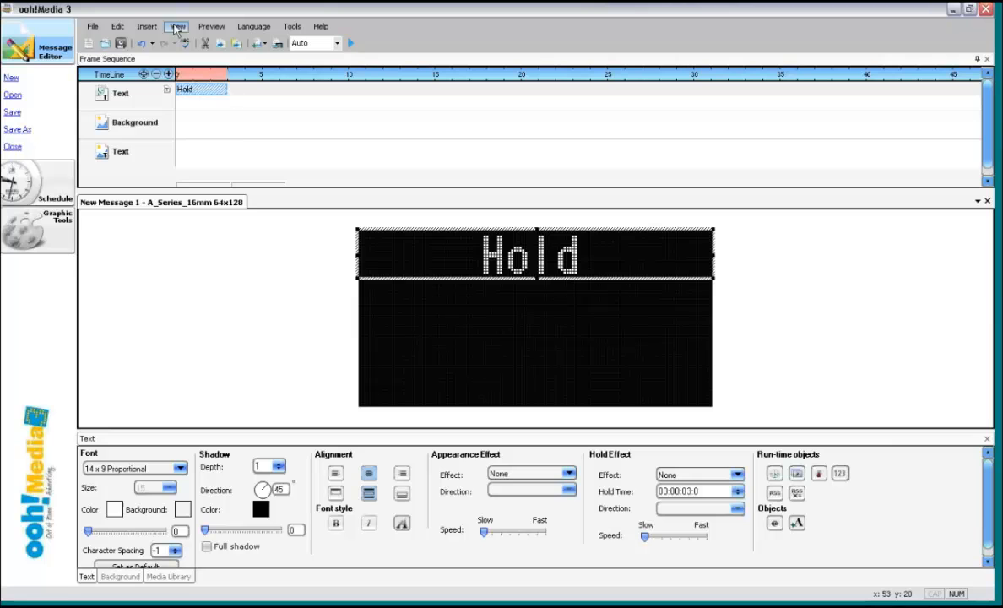
pyautogui.click(147, 26)
pyautogui.click(161, 56)
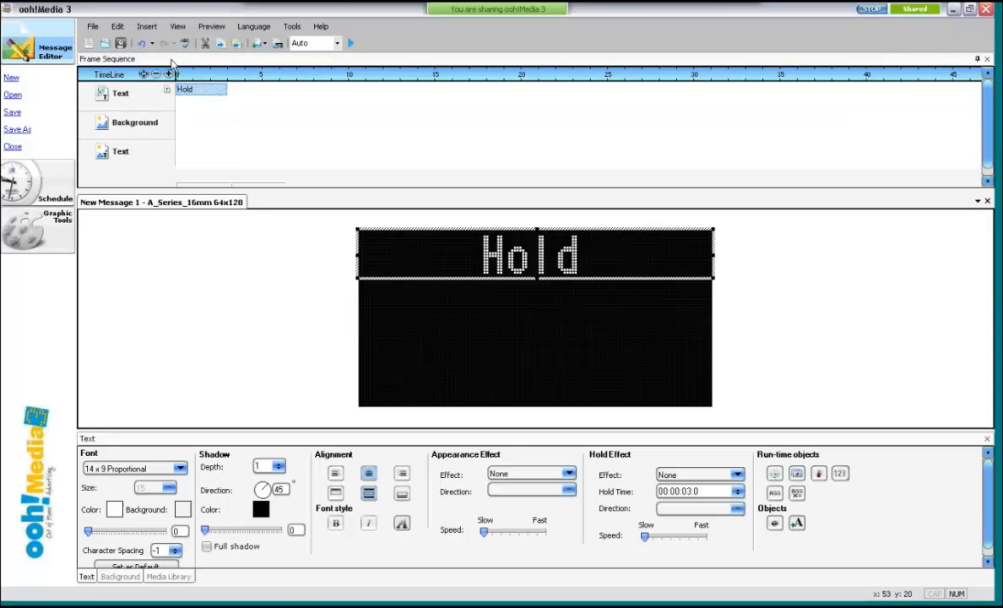
pyautogui.moveTo(189, 110)
pyautogui.mouseDown()
pyautogui.moveTo(251, 105)
pyautogui.moveTo(251, 92)
pyautogui.moveTo(241, 95)
pyautogui.mouseUp()
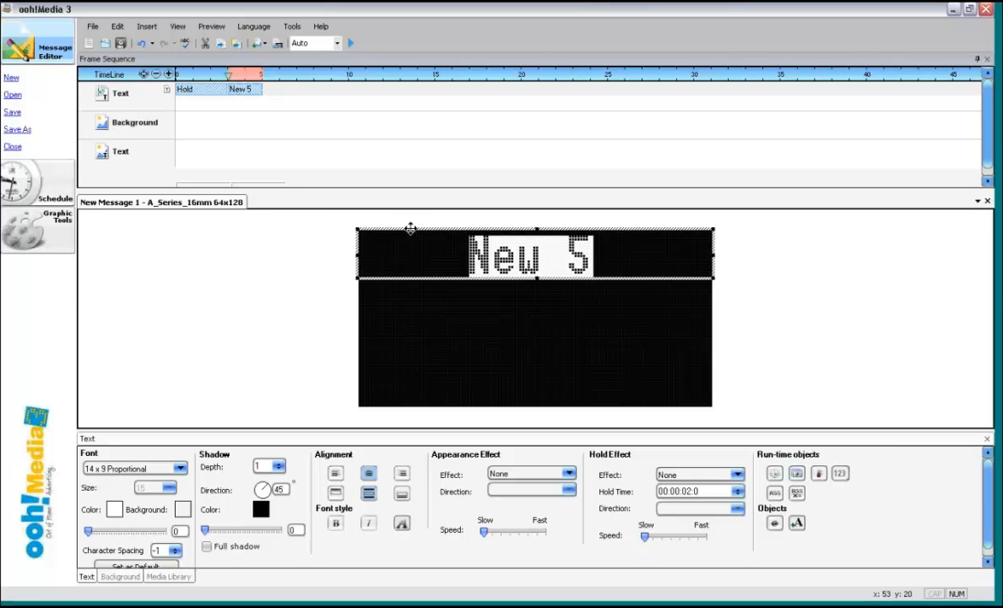
# - Move the new text's frame down to the middle of the display and change its wording to "Hold 2"
pyautogui.moveTo(409, 228); pyautogui.dragTo(411, 298)
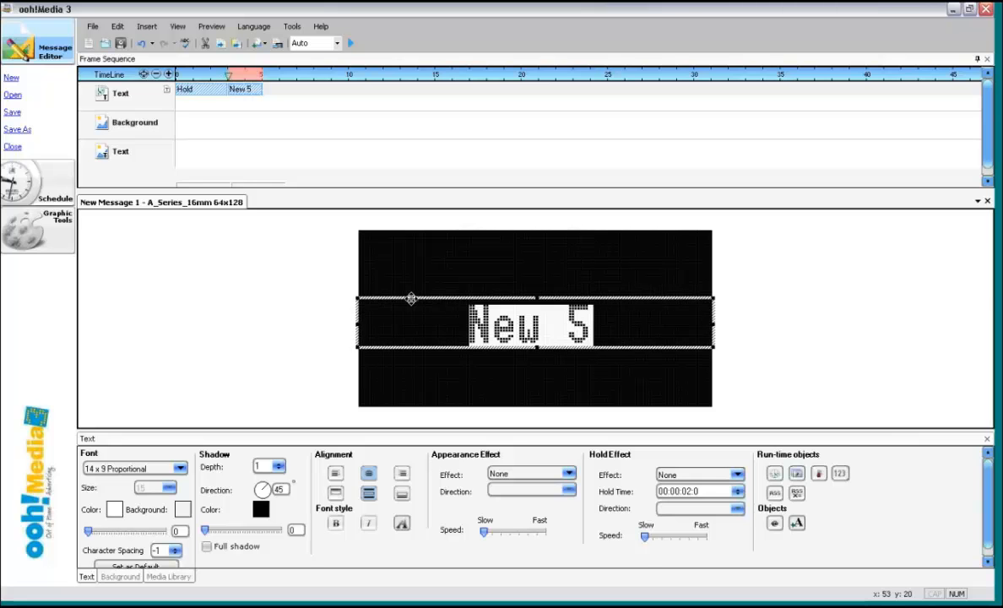
pyautogui.moveTo(601, 329); pyautogui.dragTo(479, 329)
pyautogui.write('H')
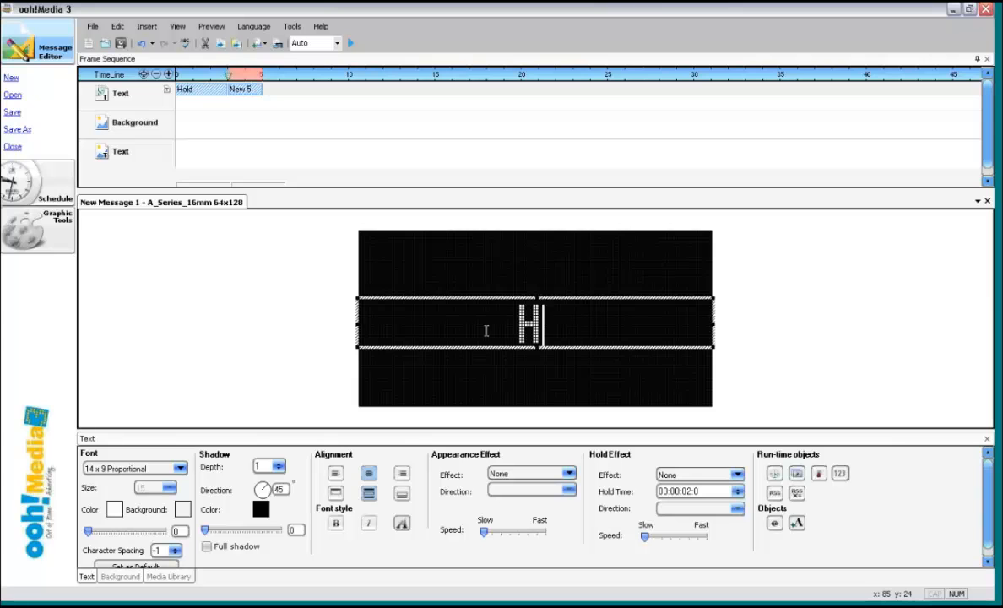
pyautogui.write('old 3')
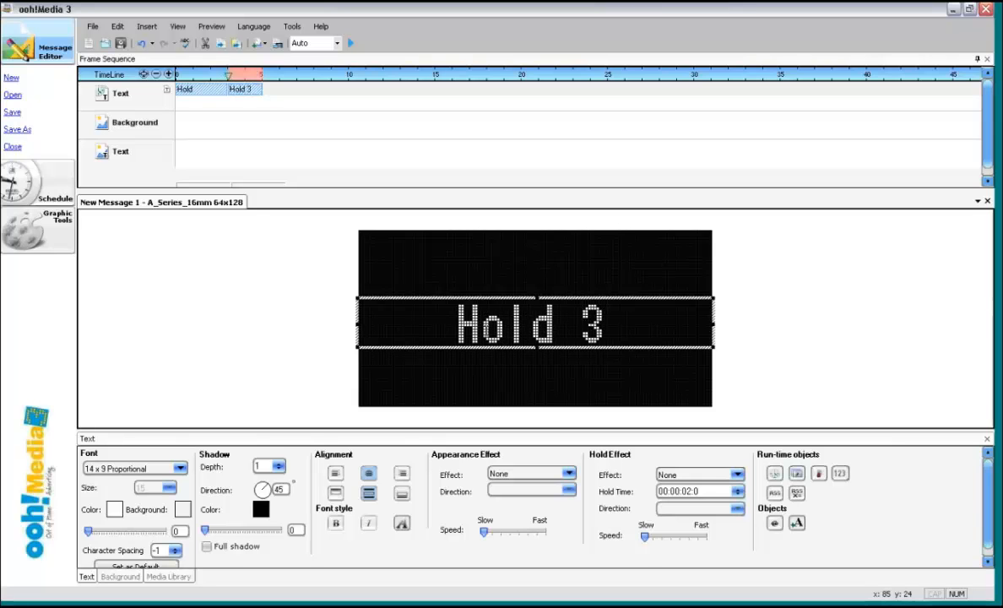
pyautogui.press('BackSpace')
pyautogui.write('2')
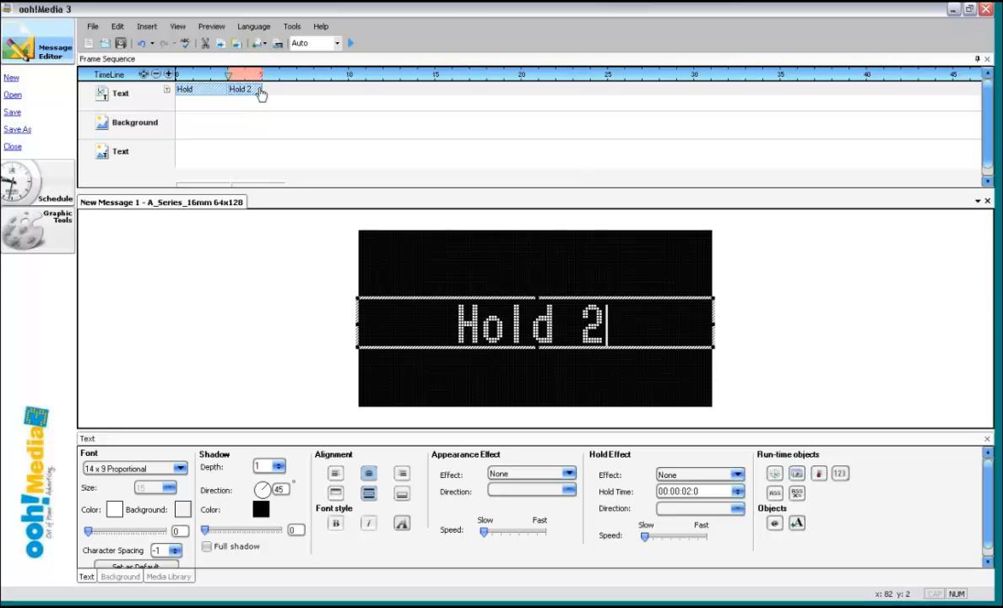
# - Extend the "Hold 2" text to 3 seconds on the timeline and play the message sequence
pyautogui.moveTo(262, 88); pyautogui.dragTo(279, 87)
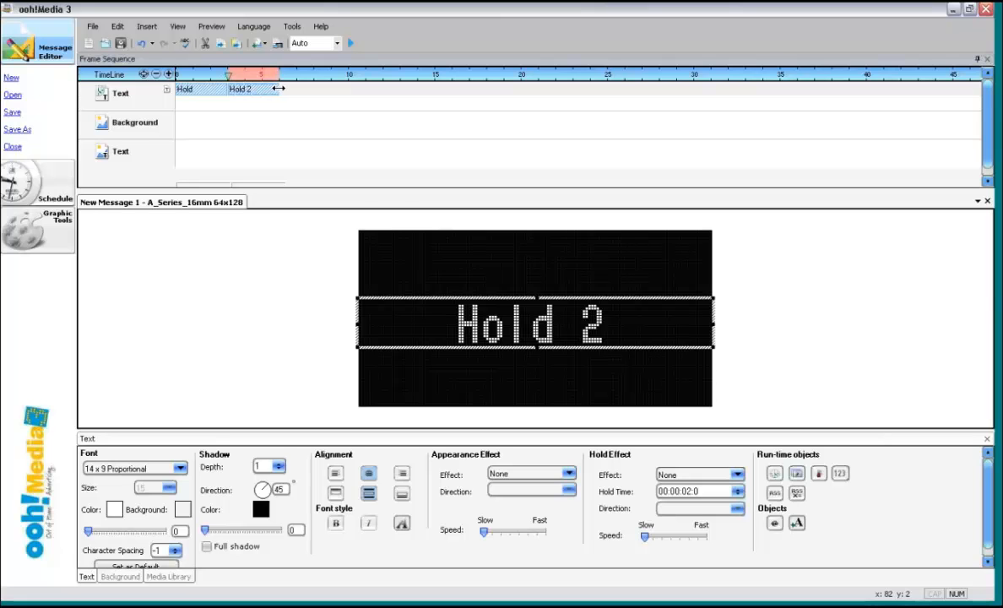
pyautogui.click(353, 44)
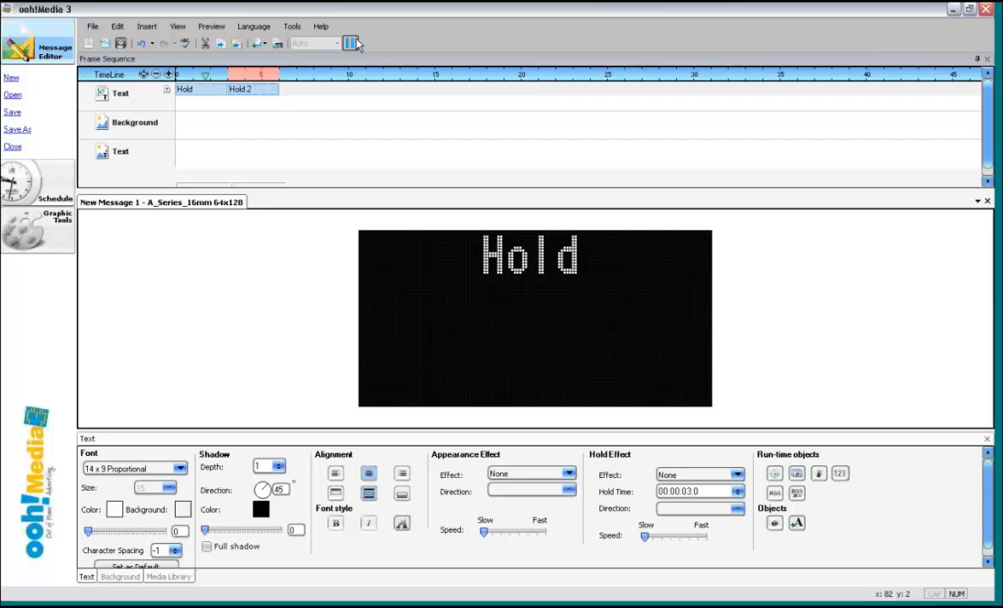
# - Stop the playback and move the "Hold 2" text's frame up to the top edge of the display
pyautogui.click(351, 43)
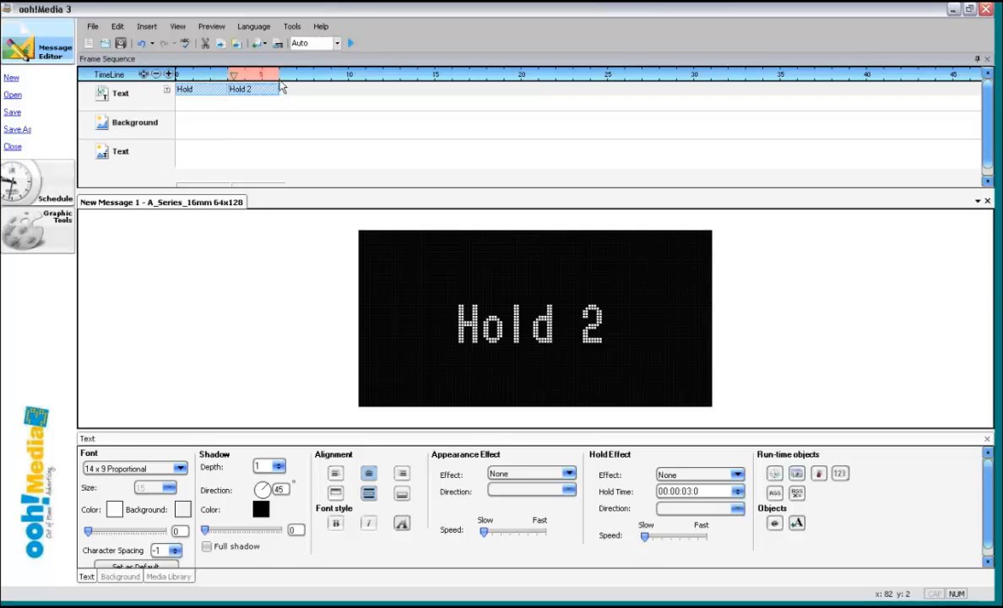
pyautogui.rightClick(258, 95)
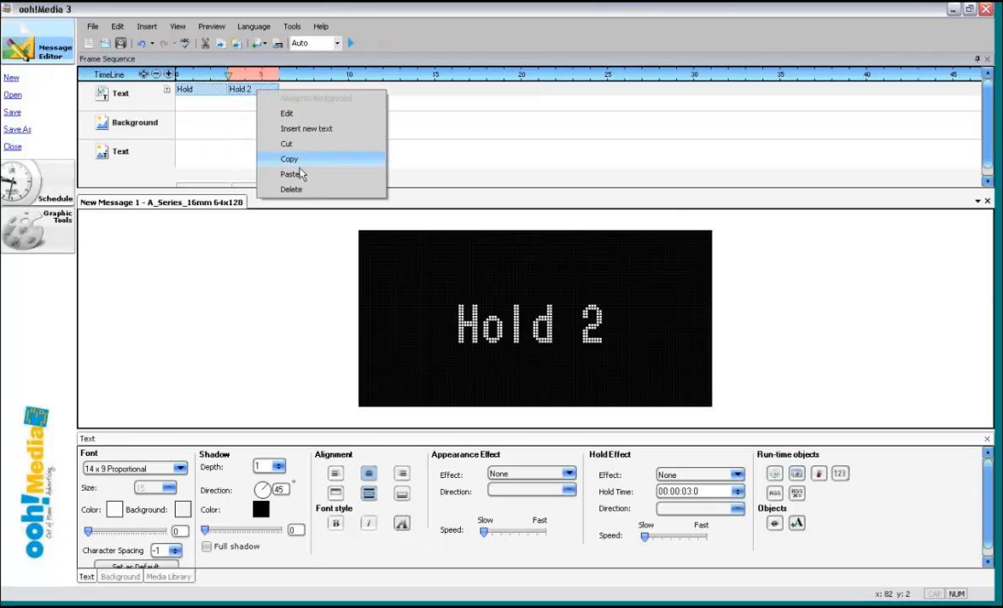
pyautogui.click(308, 122)
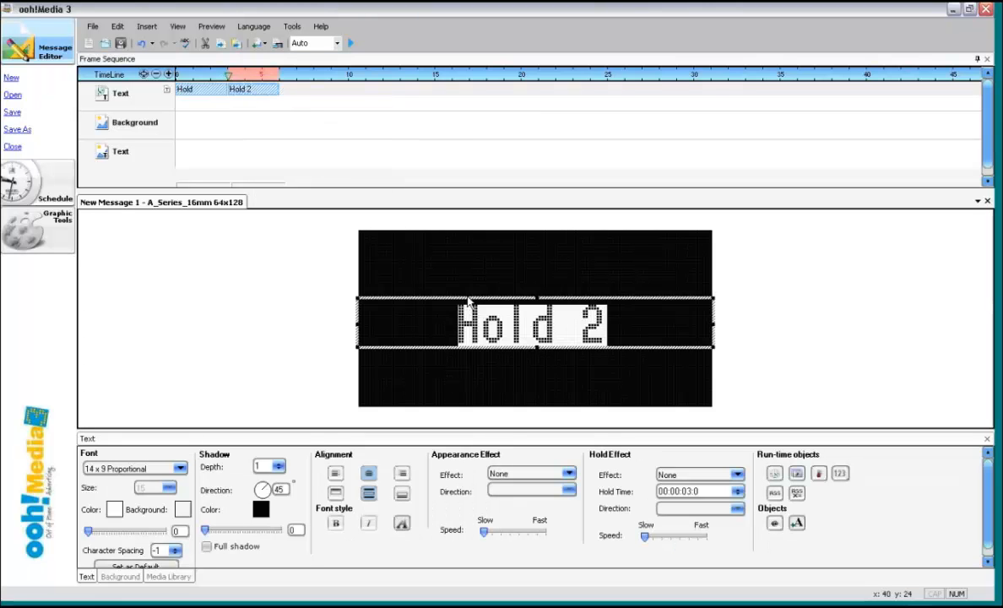
pyautogui.moveTo(463, 298); pyautogui.dragTo(462, 231)
# - Insert another text object on its own timeline row, starting at 0 and lasting 6 seconds alongside both Hold texts
pyautogui.click(147, 26)
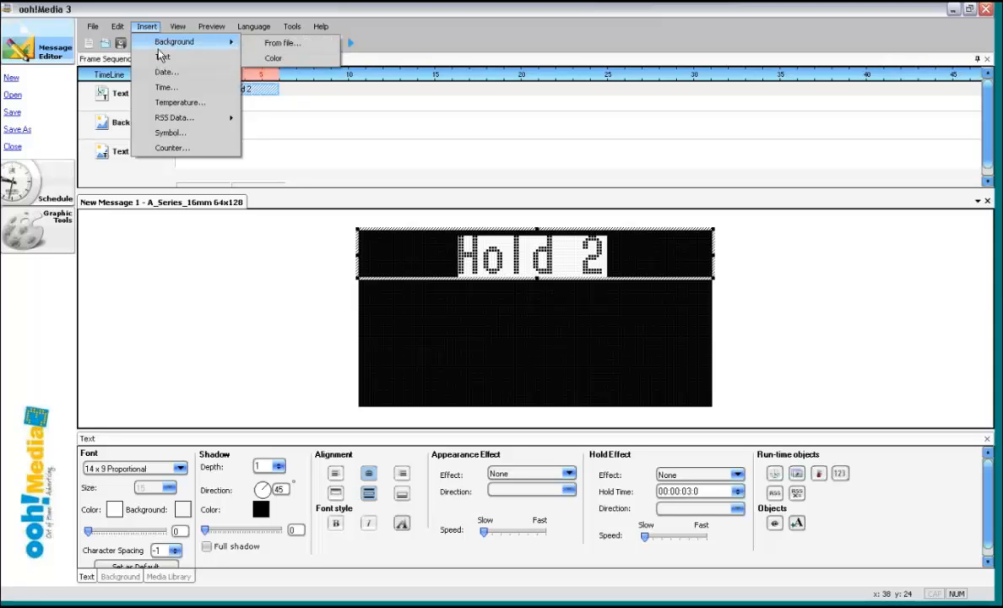
pyautogui.click(162, 56)
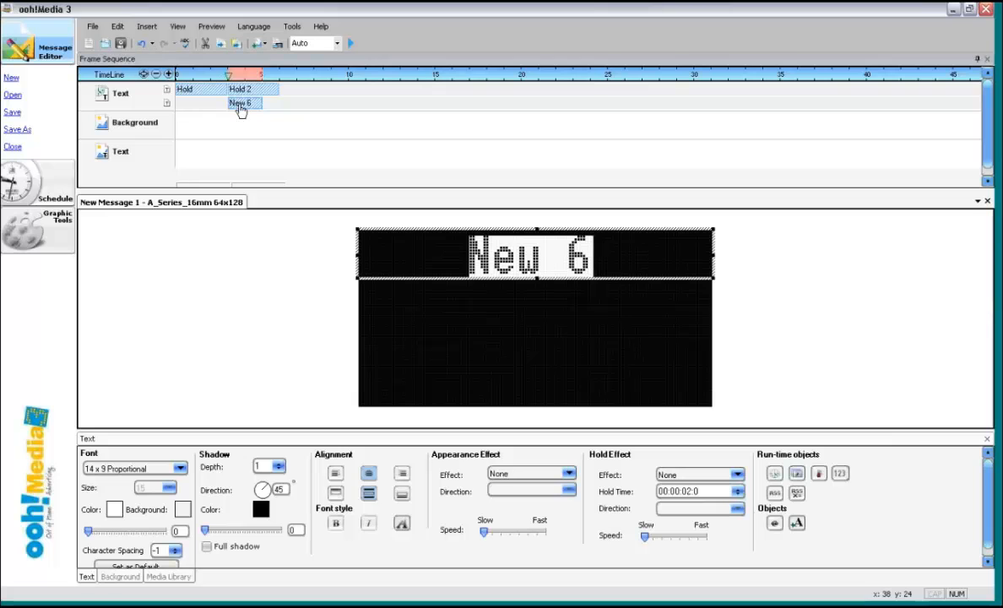
pyautogui.moveTo(241, 110); pyautogui.dragTo(169, 106)
pyautogui.moveTo(242, 107); pyautogui.dragTo(195, 107)
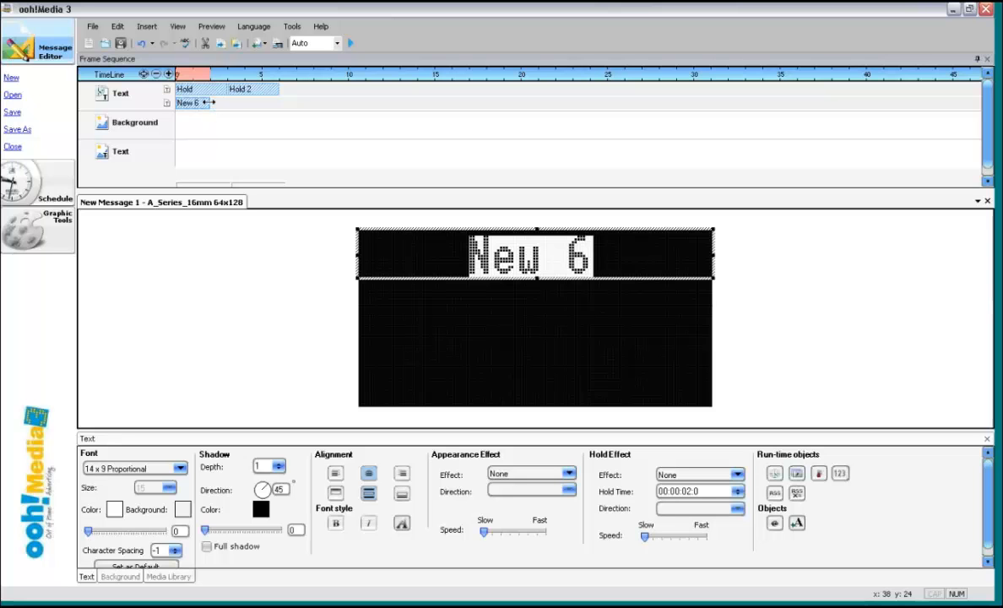
pyautogui.moveTo(209, 102); pyautogui.dragTo(273, 101)
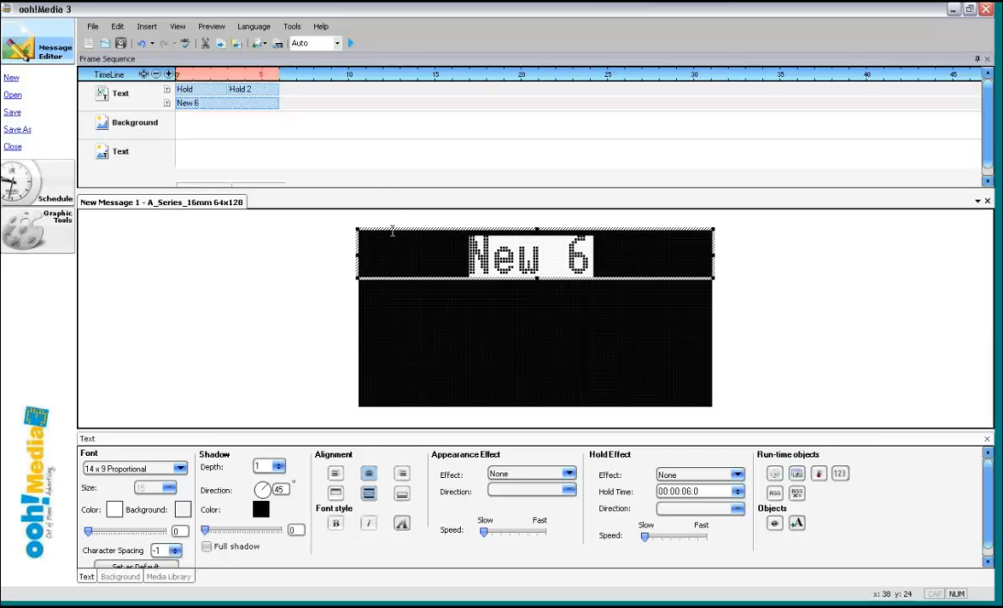
# - Move the new text's frame down near the display's bottom edge and play the message with its hold effect set to Scroll, direction Left
pyautogui.moveTo(393, 230); pyautogui.dragTo(389, 348)
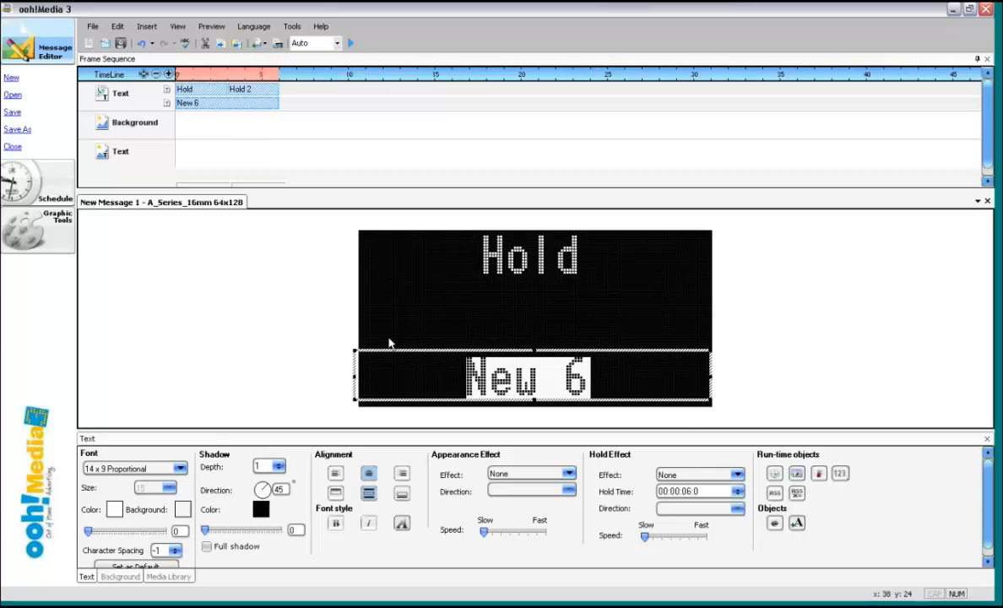
pyautogui.click(737, 475)
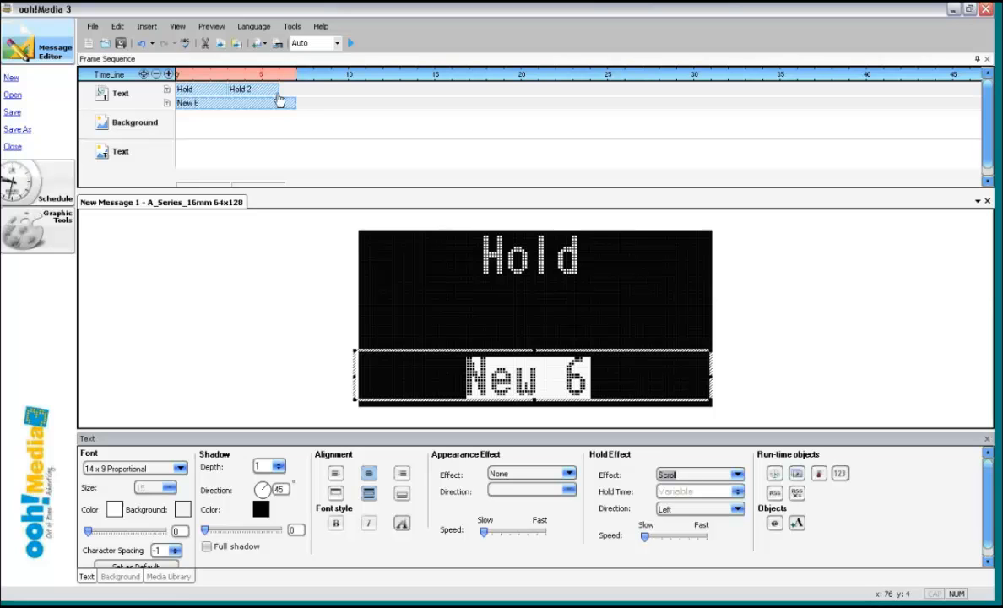
pyautogui.click(350, 43)
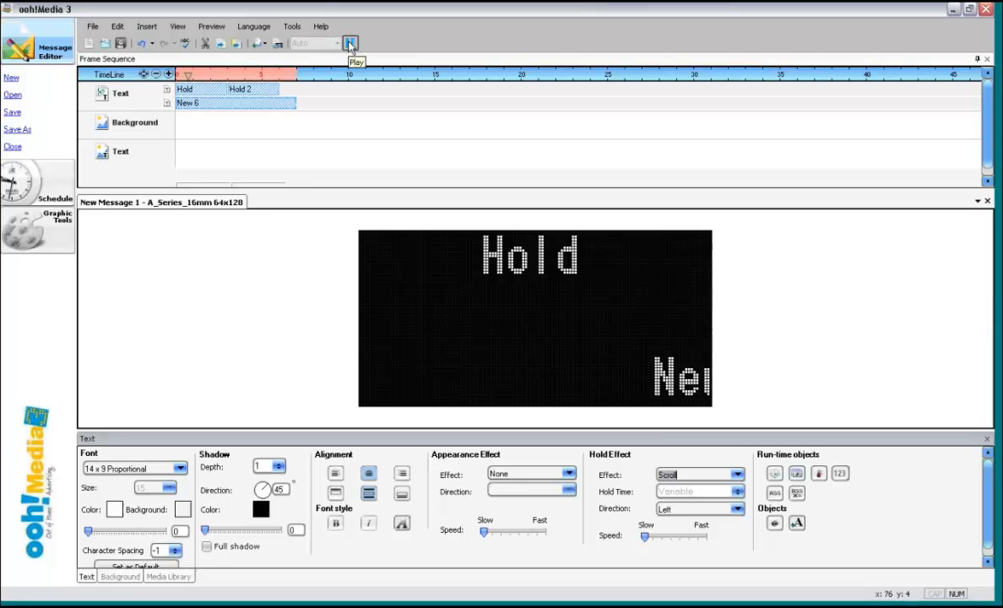